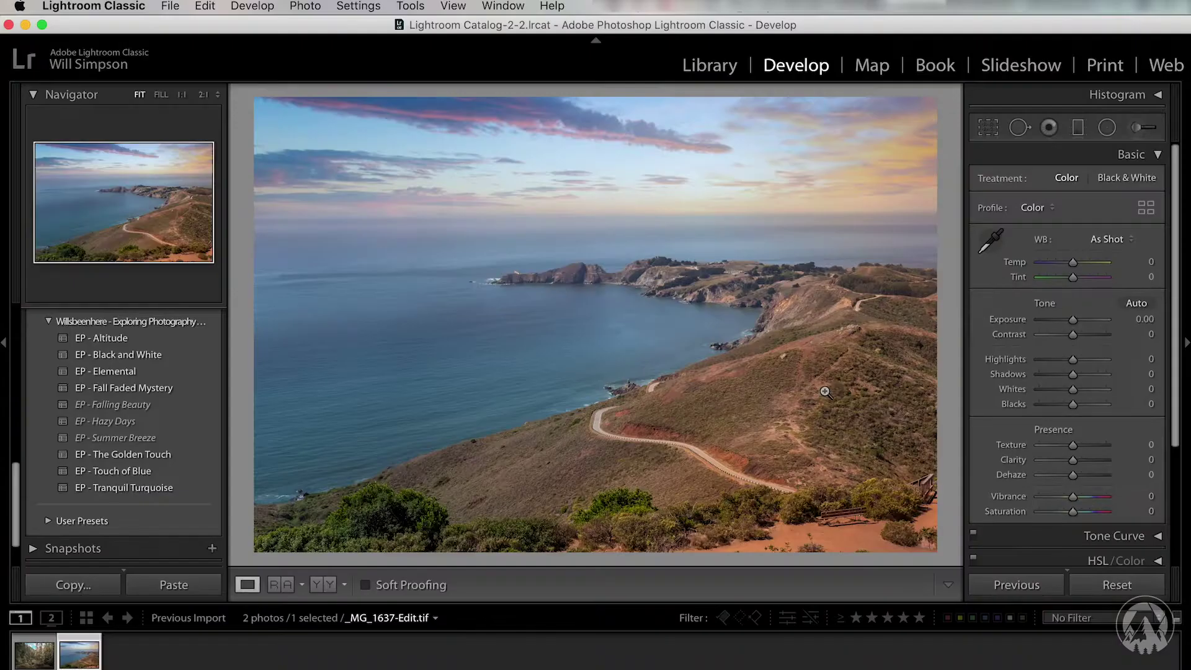
Step: Open the Adjustment Brush and reset all its effect sliders to zero
{"action": "left_click", "coordinate": [1138, 129]}
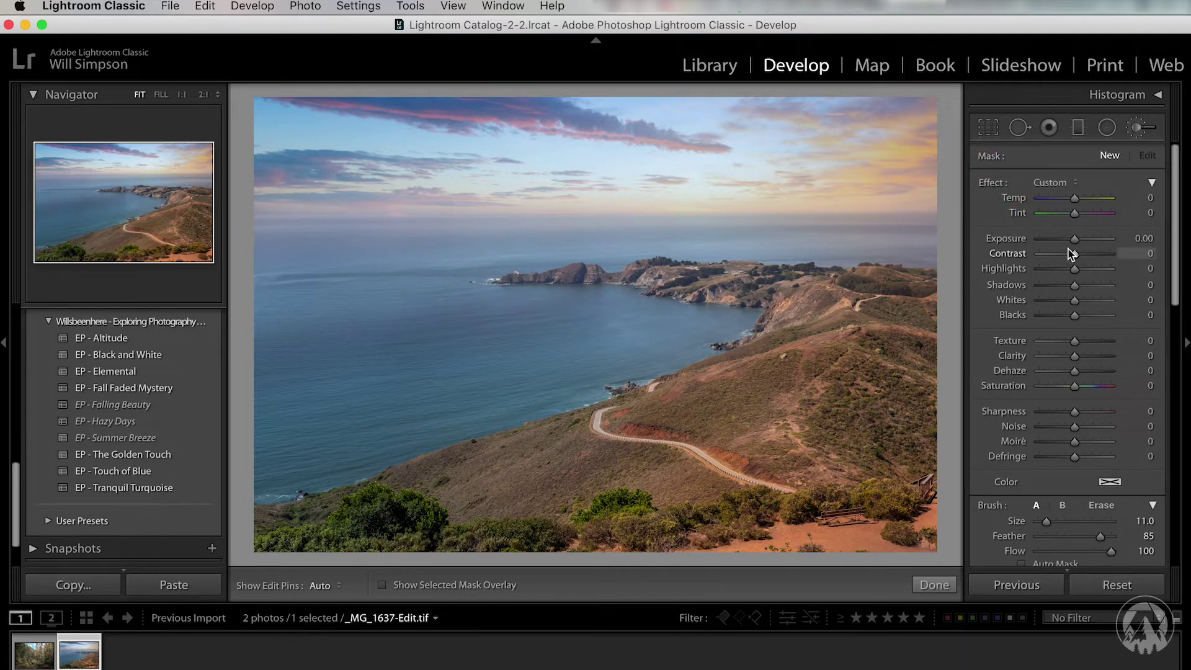
{"action": "mouse_move", "coordinate": [1077, 255]}
{"action": "left_mouse_down"}
{"action": "mouse_move", "coordinate": [1089, 255]}
{"action": "mouse_move", "coordinate": [1059, 269]}
{"action": "left_mouse_up"}
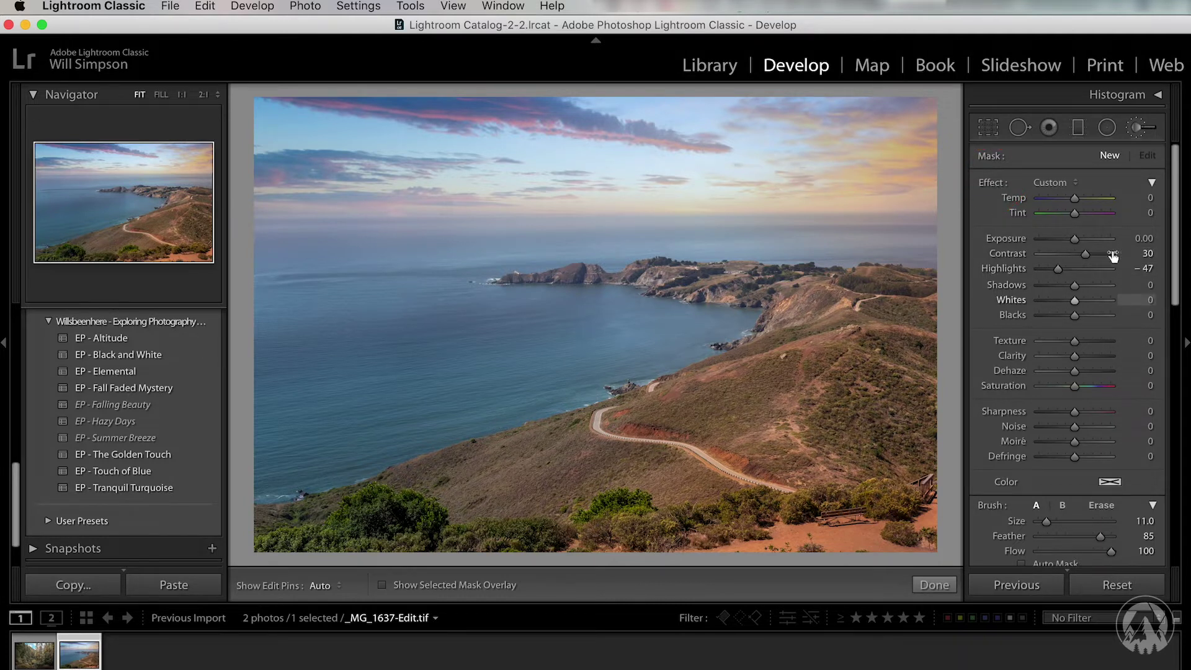
{"action": "double_click", "coordinate": [991, 183]}
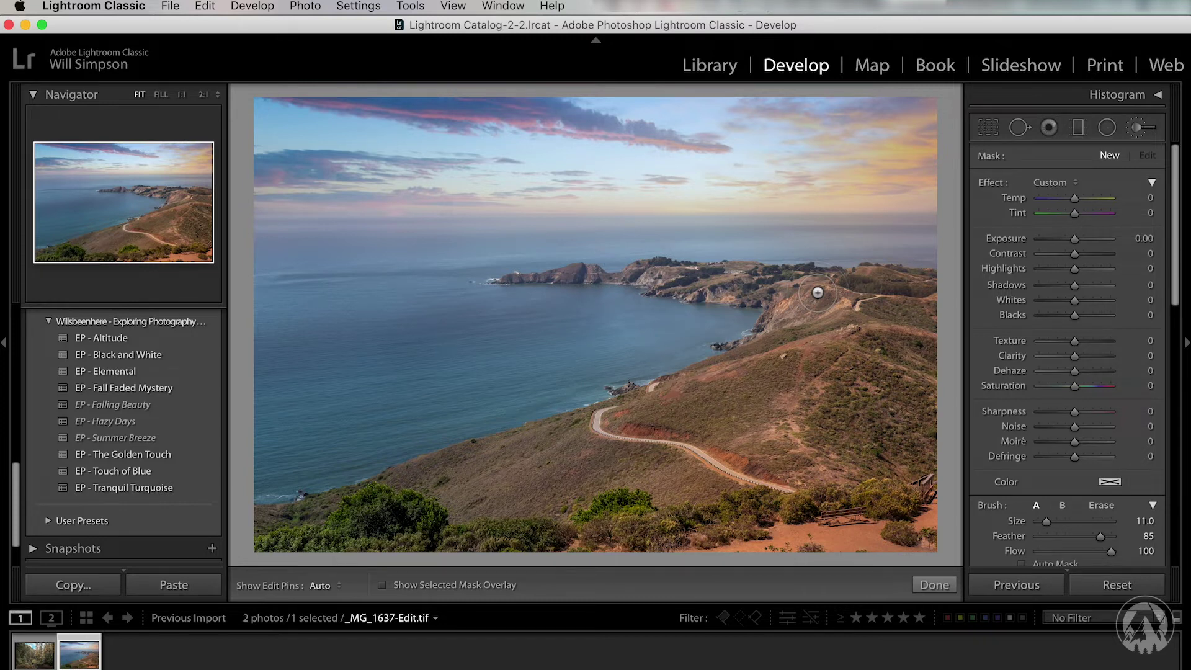
Step: Set the brush size to 1.0 and paint a thin stroke along the headland tip
{"action": "scroll", "coordinate": [806, 297], "scroll_direction": "down", "scroll_amount": 4}
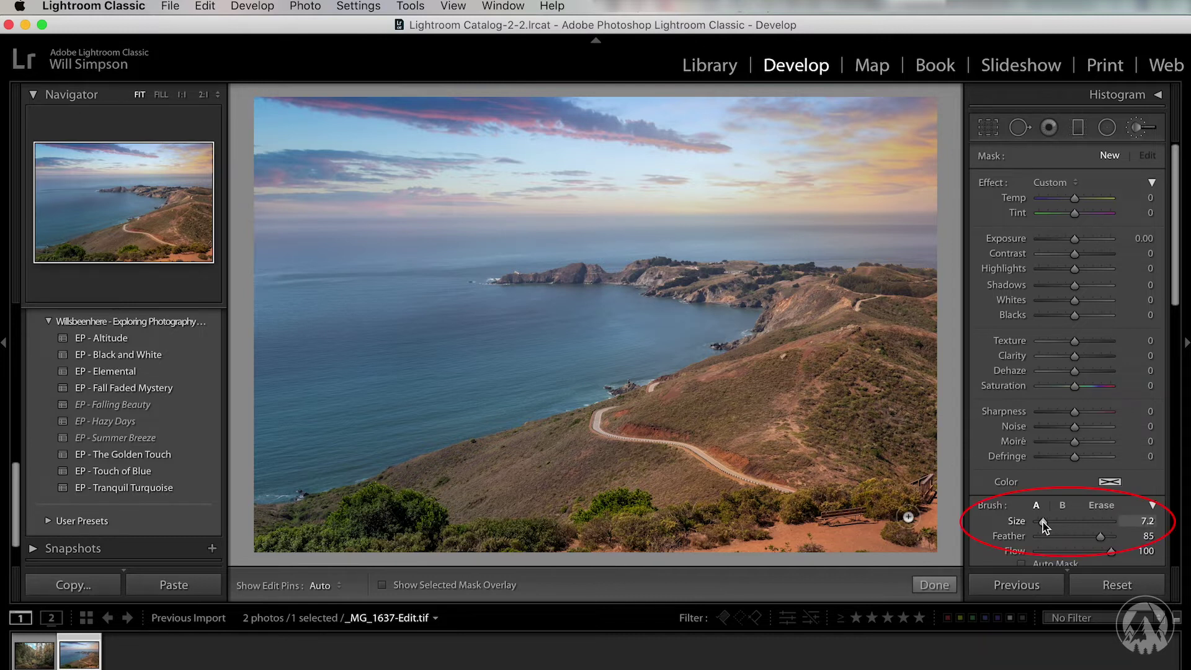
{"action": "mouse_move", "coordinate": [1044, 522]}
{"action": "left_mouse_down"}
{"action": "mouse_move", "coordinate": [1072, 521]}
{"action": "mouse_move", "coordinate": [1048, 524]}
{"action": "left_mouse_up"}
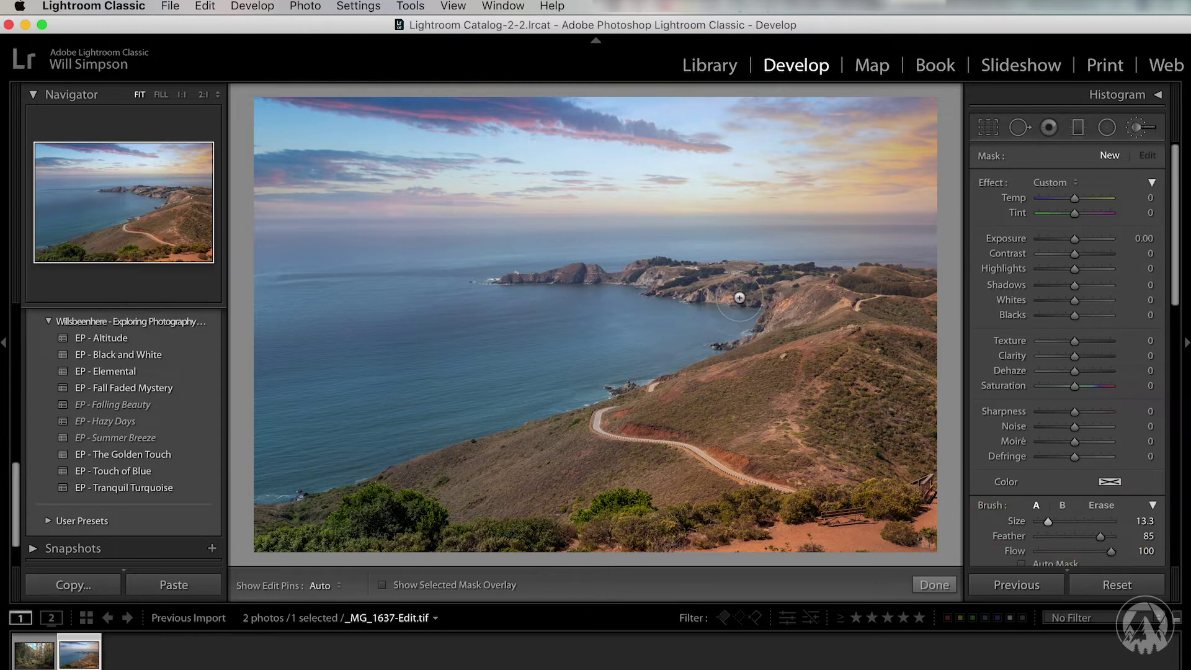
{"action": "scroll", "coordinate": [734, 262], "scroll_direction": "up", "scroll_amount": 4}
{"action": "scroll", "coordinate": [734, 262], "scroll_direction": "down", "scroll_amount": 5}
{"action": "mouse_move", "coordinate": [1041, 520]}
{"action": "left_mouse_down"}
{"action": "mouse_move", "coordinate": [1055, 523]}
{"action": "mouse_move", "coordinate": [1044, 521]}
{"action": "left_mouse_up"}
{"action": "scroll", "coordinate": [562, 271], "scroll_direction": "down", "scroll_amount": 5}
{"action": "left_click_drag", "start_coordinate": [507, 280], "coordinate": [529, 278]}
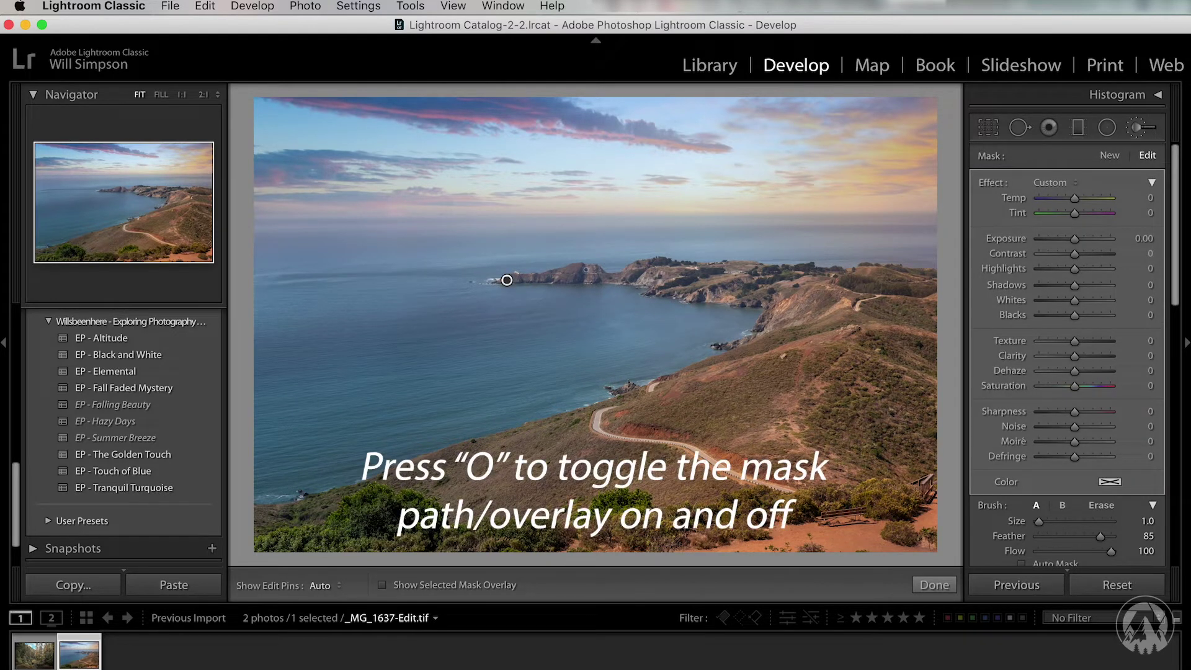
{"action": "key", "text": "o"}
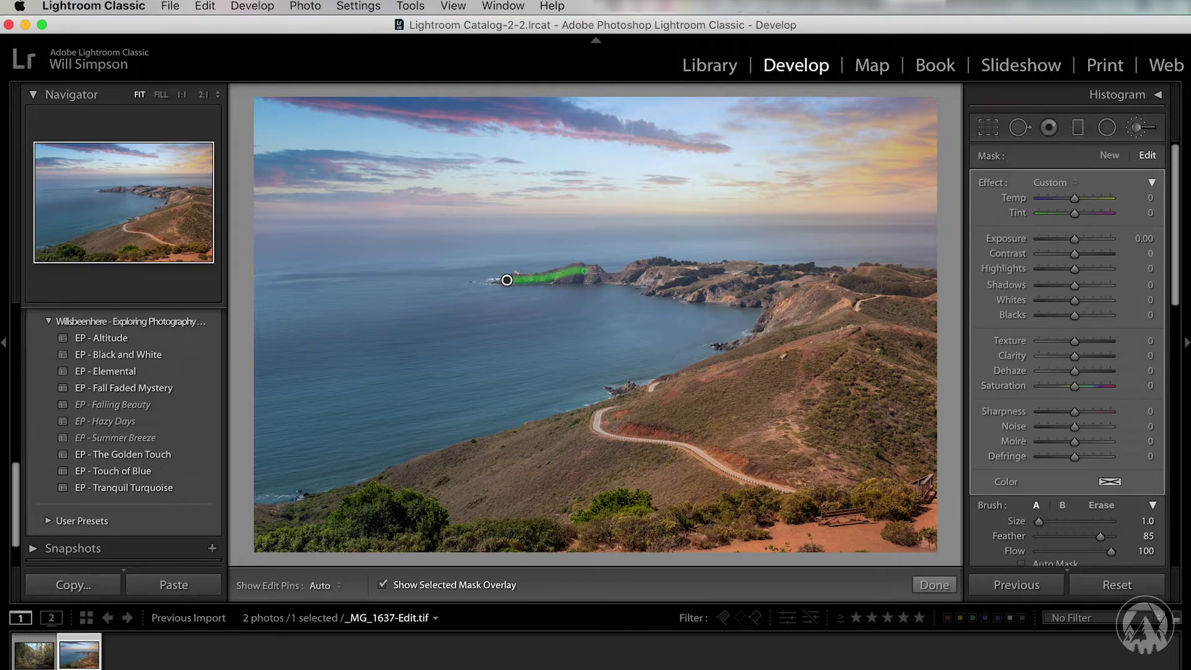
{"action": "left_click", "coordinate": [358, 6]}
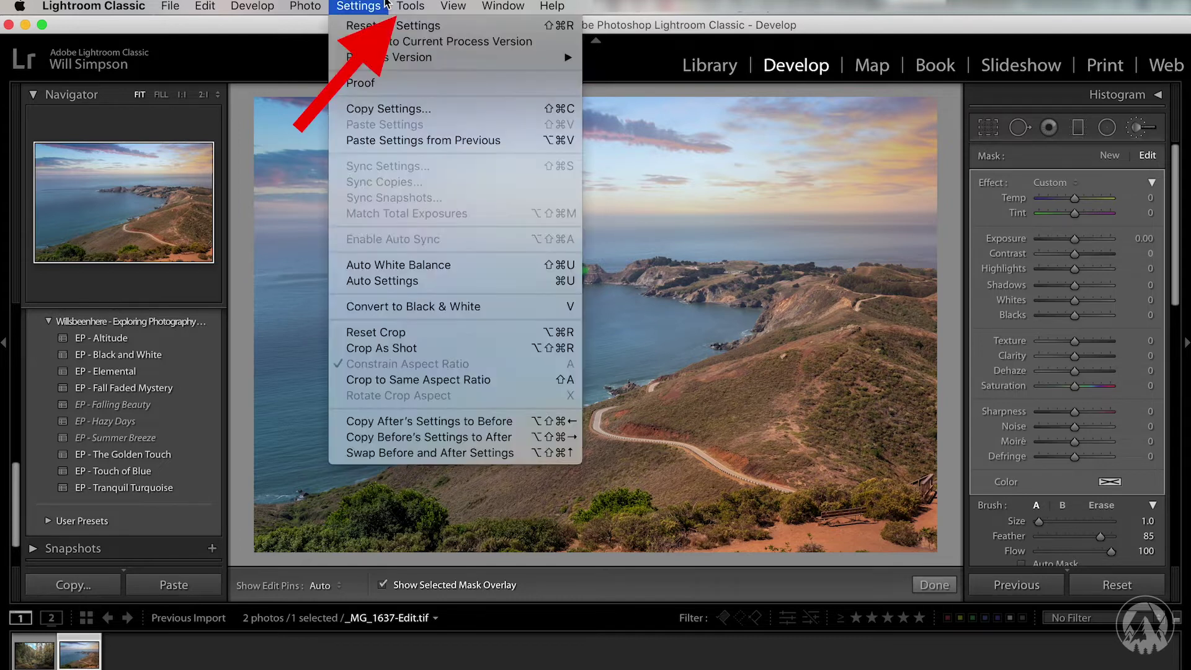
{"action": "mouse_move", "coordinate": [437, 236]}
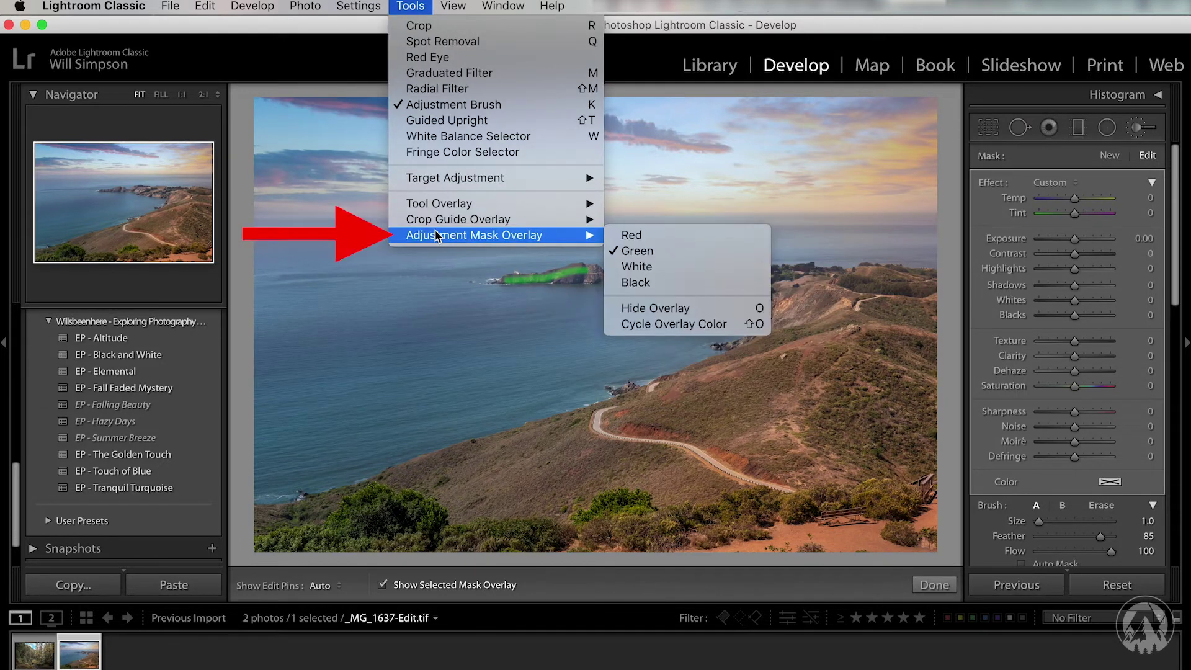
{"action": "left_click", "coordinate": [651, 251]}
{"action": "key", "text": "o"}
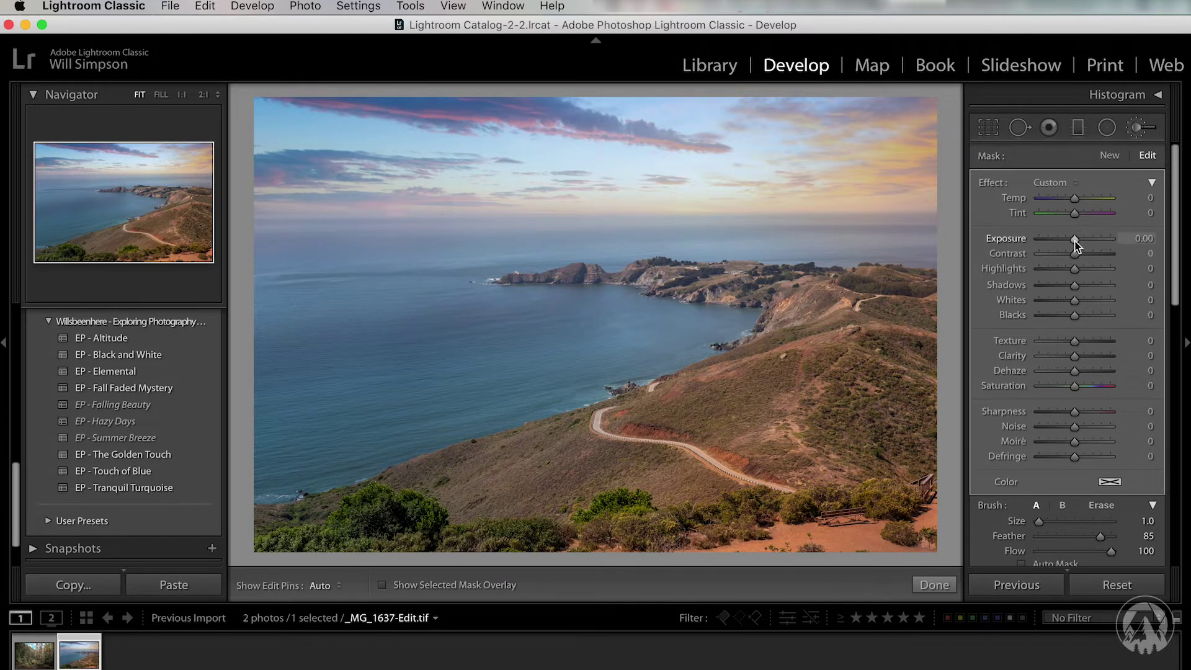
Step: Set the mask Exposure to 2.36 and brush it over the headland, hillside and foreground shrubs
{"action": "left_click_drag", "start_coordinate": [1075, 239], "coordinate": [1099, 241]}
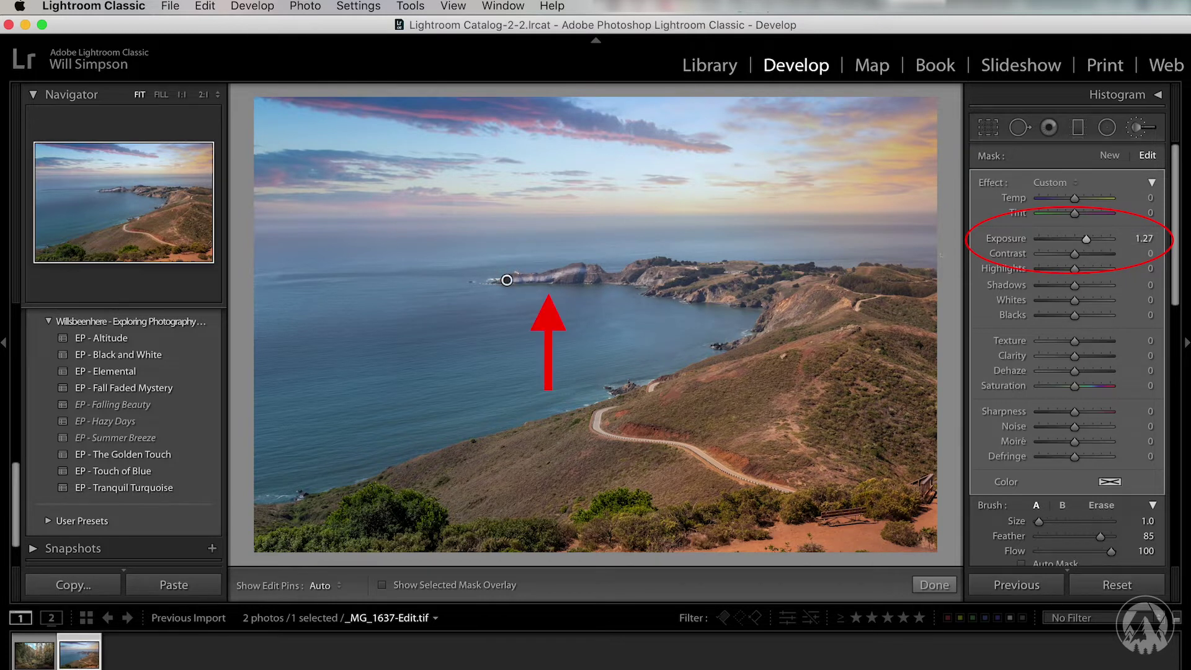
{"action": "left_click_drag", "start_coordinate": [1086, 239], "coordinate": [1096, 239]}
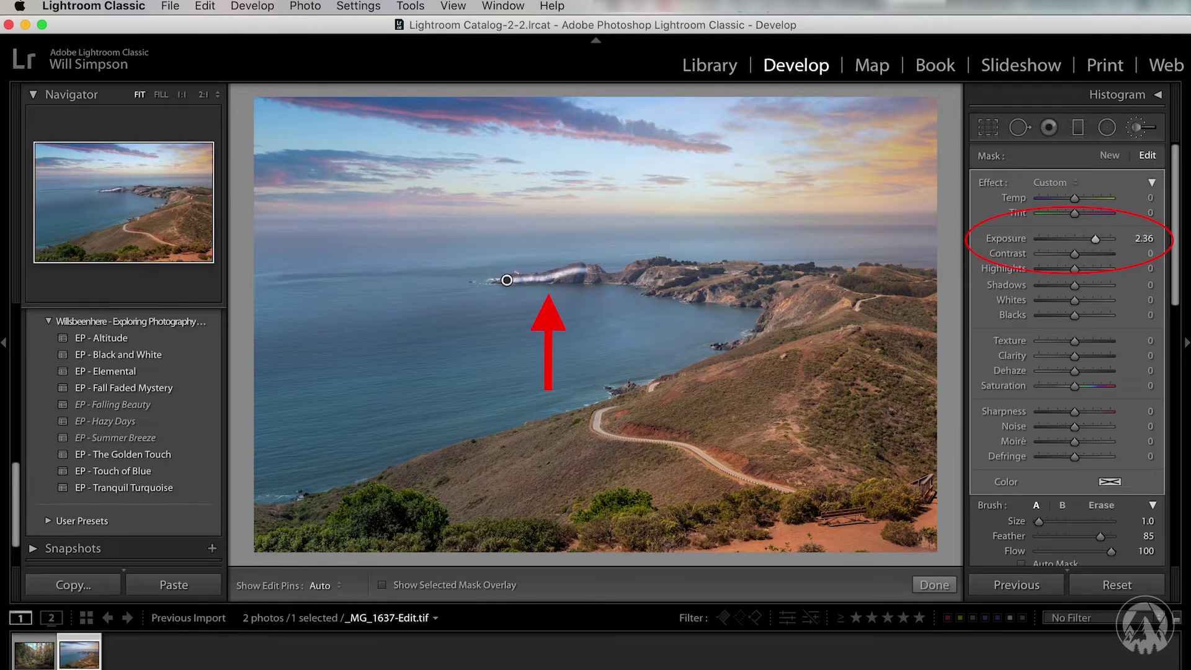
{"action": "key", "text": "]"}
{"action": "key", "text": "]"}
{"action": "key", "text": "]"}
{"action": "key", "text": "h"}
{"action": "mouse_move", "coordinate": [558, 275]}
{"action": "left_mouse_down"}
{"action": "mouse_move", "coordinate": [931, 284]}
{"action": "mouse_move", "coordinate": [879, 274]}
{"action": "mouse_move", "coordinate": [749, 314]}
{"action": "mouse_move", "coordinate": [773, 298]}
{"action": "mouse_move", "coordinate": [659, 285]}
{"action": "mouse_move", "coordinate": [751, 299]}
{"action": "mouse_move", "coordinate": [768, 332]}
{"action": "mouse_move", "coordinate": [710, 373]}
{"action": "mouse_move", "coordinate": [273, 521]}
{"action": "mouse_move", "coordinate": [267, 535]}
{"action": "mouse_move", "coordinate": [919, 536]}
{"action": "mouse_move", "coordinate": [868, 397]}
{"action": "mouse_move", "coordinate": [928, 327]}
{"action": "mouse_move", "coordinate": [760, 288]}
{"action": "mouse_move", "coordinate": [776, 348]}
{"action": "mouse_move", "coordinate": [819, 388]}
{"action": "mouse_move", "coordinate": [807, 434]}
{"action": "mouse_move", "coordinate": [822, 528]}
{"action": "mouse_move", "coordinate": [509, 515]}
{"action": "mouse_move", "coordinate": [347, 490]}
{"action": "mouse_move", "coordinate": [714, 372]}
{"action": "mouse_move", "coordinate": [559, 447]}
{"action": "mouse_move", "coordinate": [743, 463]}
{"action": "left_mouse_up"}
{"action": "key", "text": "bracketright"}
{"action": "key", "text": "bracketright"}
{"action": "key", "text": "bracketright"}
{"action": "left_click_drag", "start_coordinate": [922, 350], "coordinate": [931, 369]}
{"action": "key", "text": "h"}
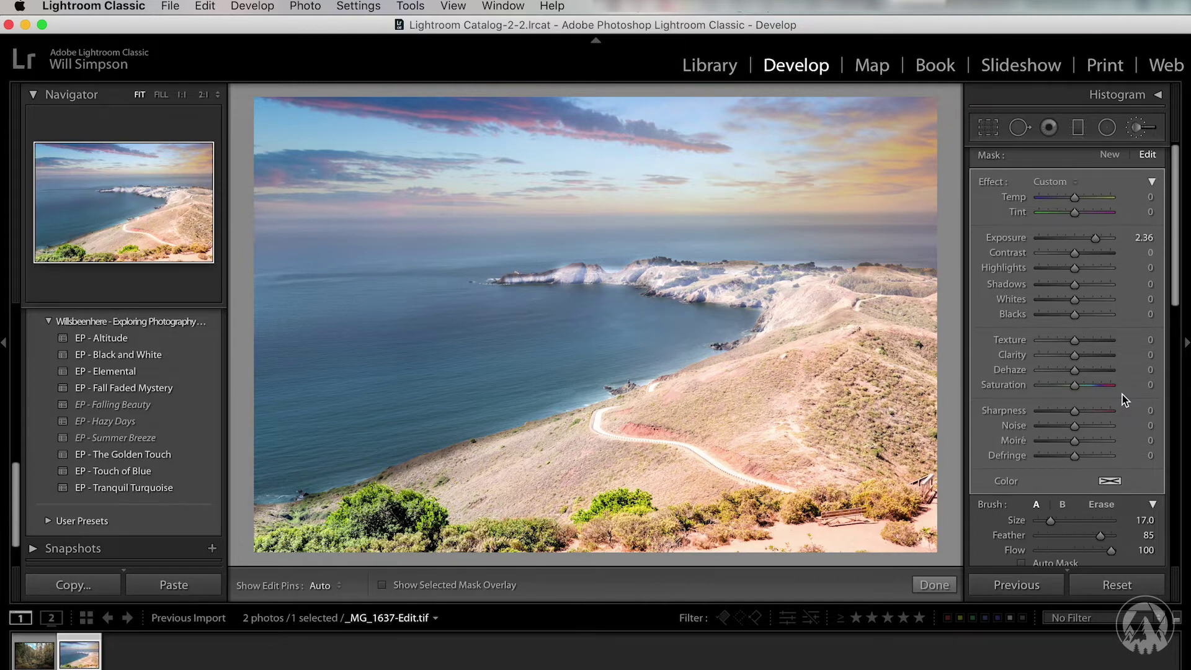
Step: Choose Luminance as the Range Mask for the headland brush mask
{"action": "scroll", "coordinate": [1117, 403], "scroll_direction": "down", "scroll_amount": 5}
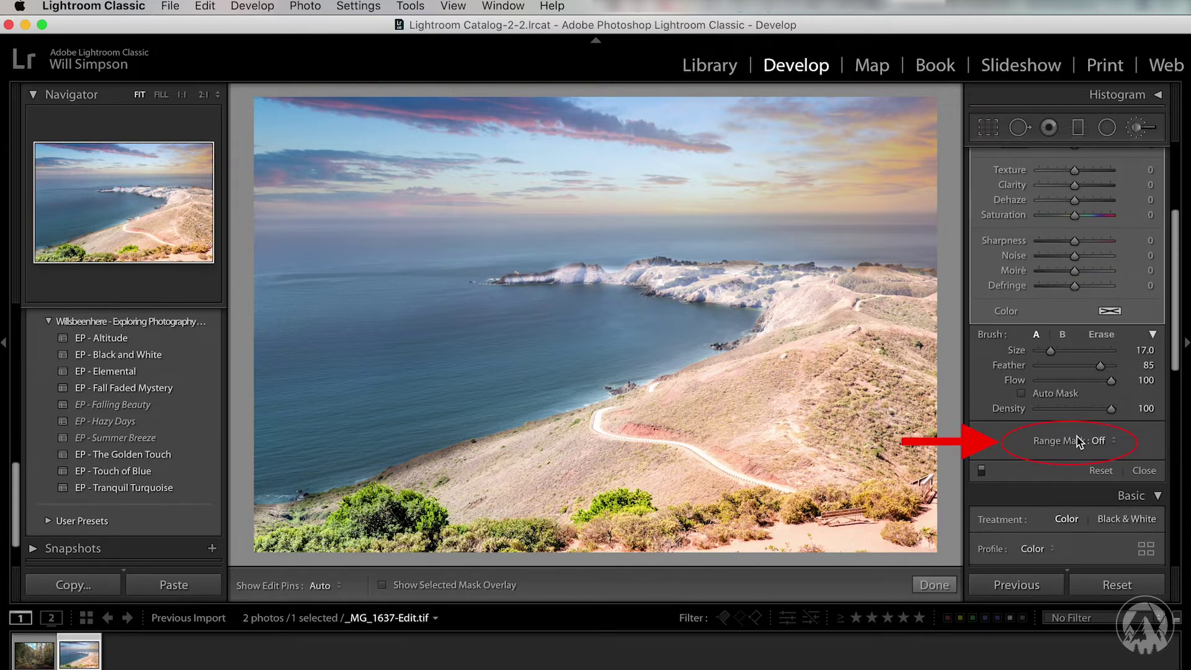
{"action": "left_click", "coordinate": [1099, 441]}
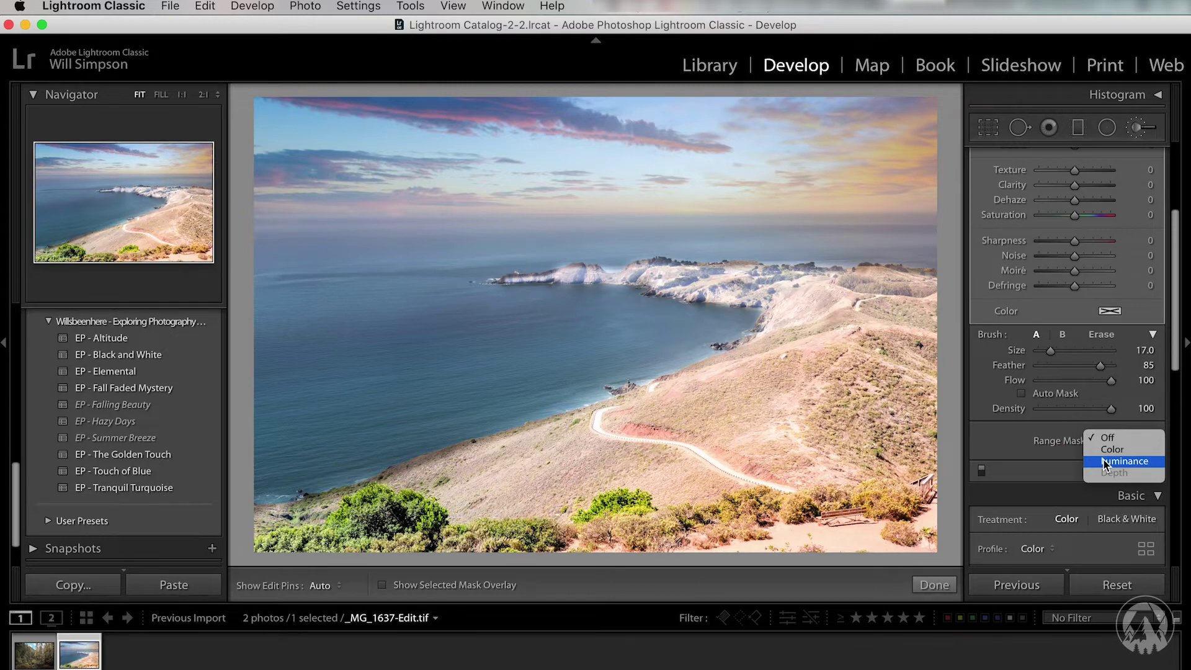
{"action": "left_click", "coordinate": [1104, 459]}
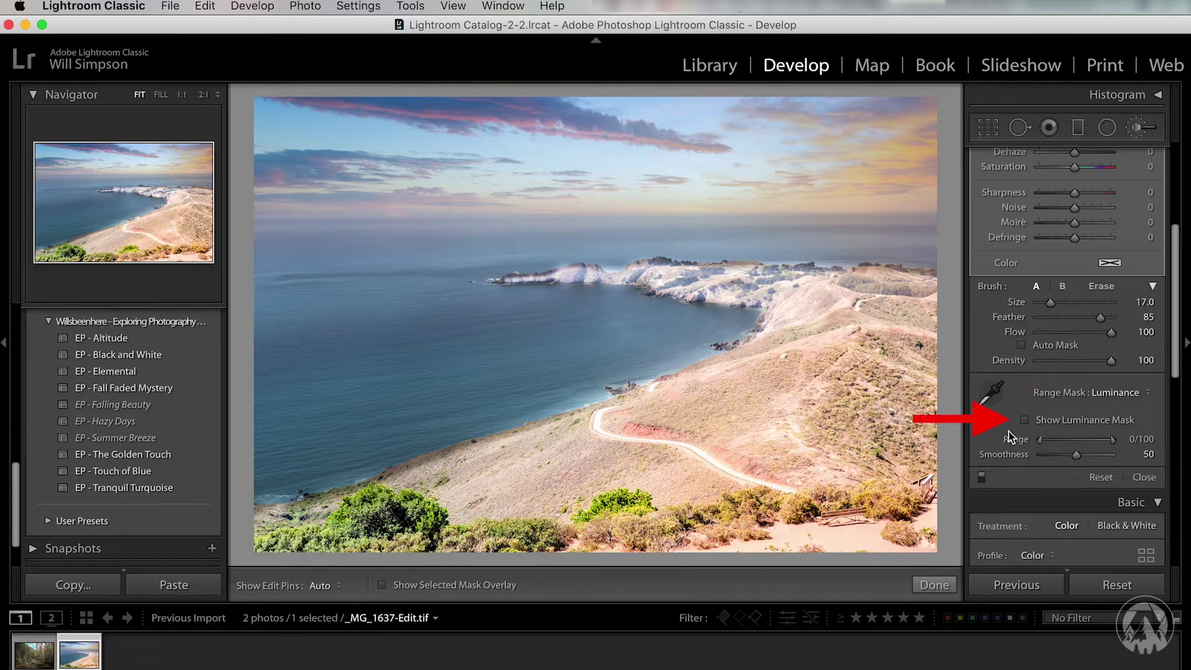
Step: Raise the luminance range's lower limit to 45/100, checking it with the grayscale mask preview
{"action": "left_click", "coordinate": [1074, 426]}
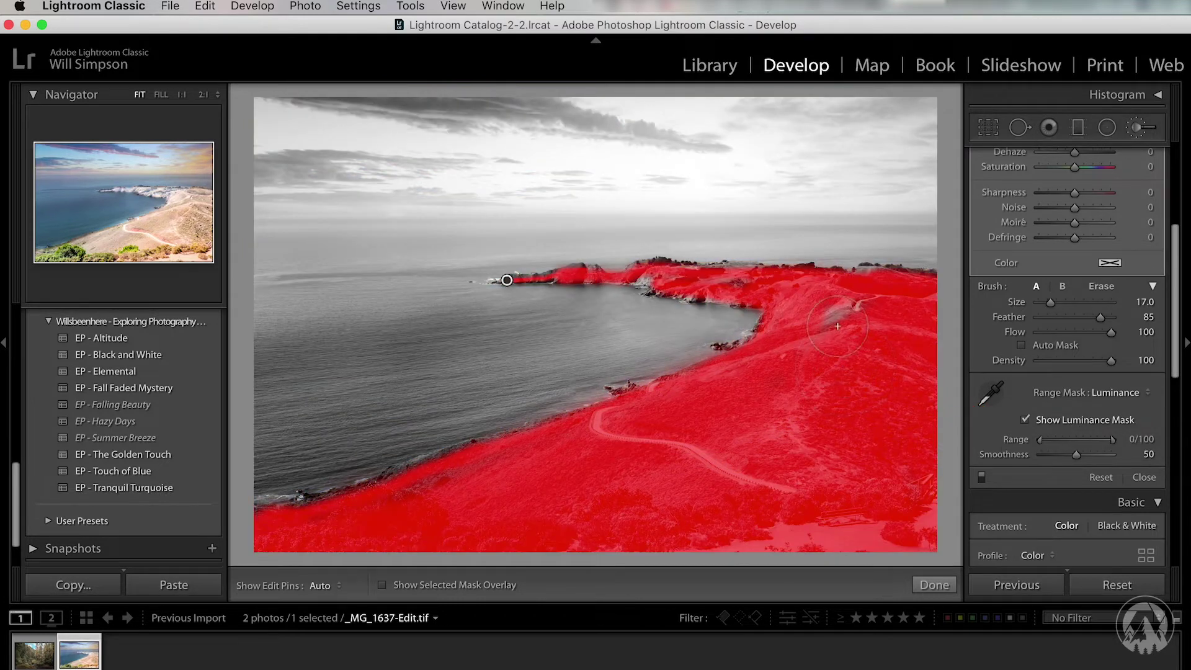
{"action": "key", "text": "bracketleft"}
{"action": "key", "text": "bracketleft"}
{"action": "key", "text": "bracketleft"}
{"action": "key", "text": "h"}
{"action": "key", "text": "h"}
{"action": "key", "text": "h"}
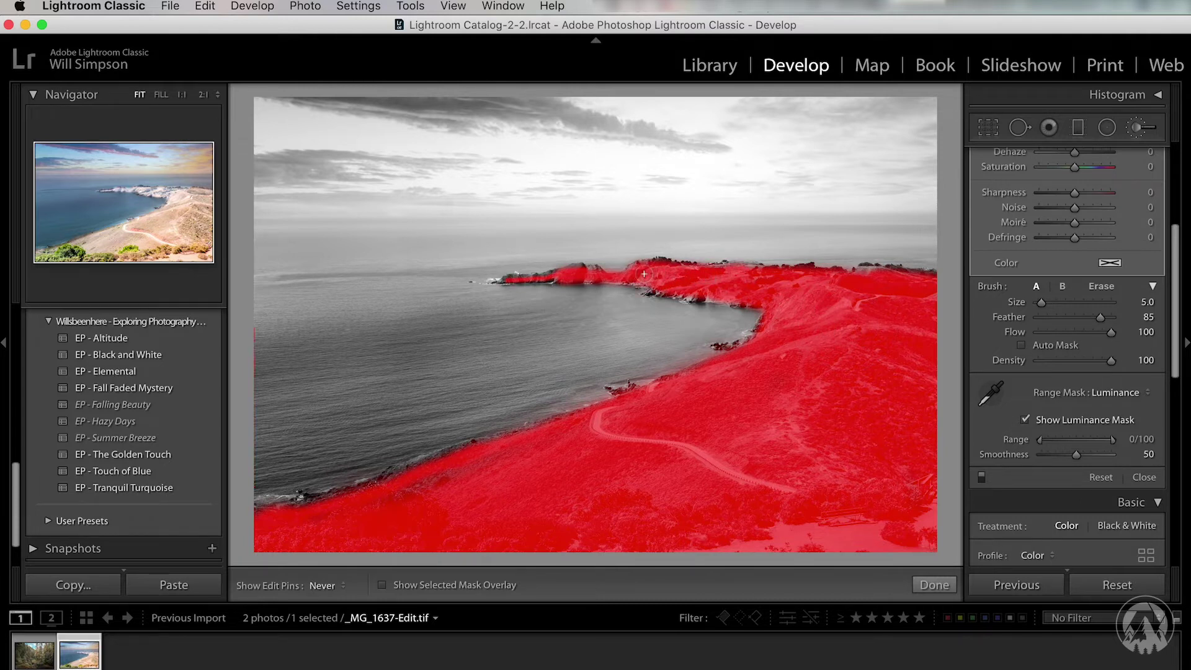
{"action": "key", "text": "h"}
{"action": "left_click_drag", "start_coordinate": [1040, 443], "coordinate": [1058, 448]}
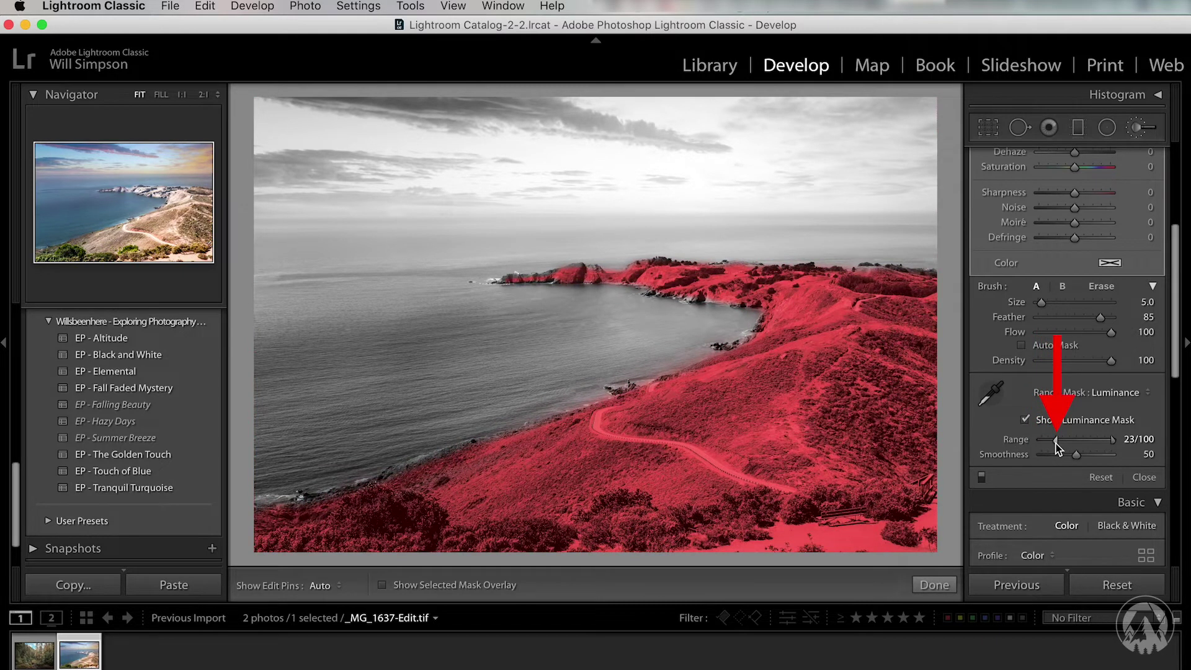
{"action": "left_click_drag", "start_coordinate": [1058, 448], "coordinate": [1072, 451]}
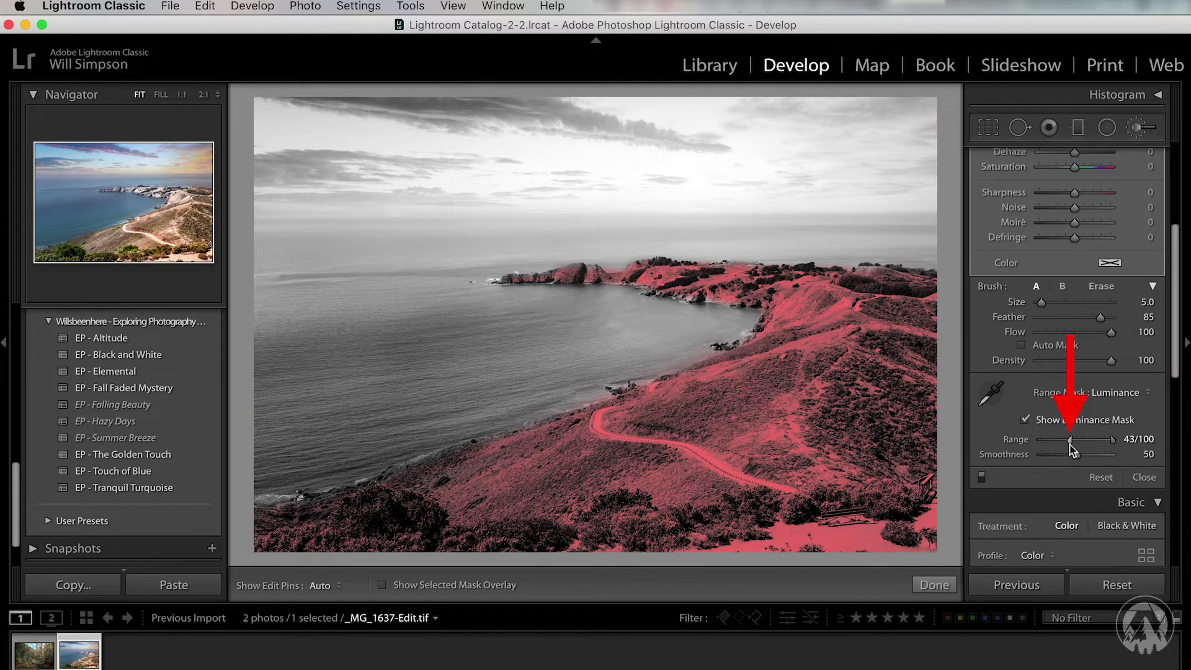
{"action": "left_click_drag", "start_coordinate": [1071, 449], "coordinate": [1074, 449]}
{"action": "left_click", "coordinate": [1025, 420]}
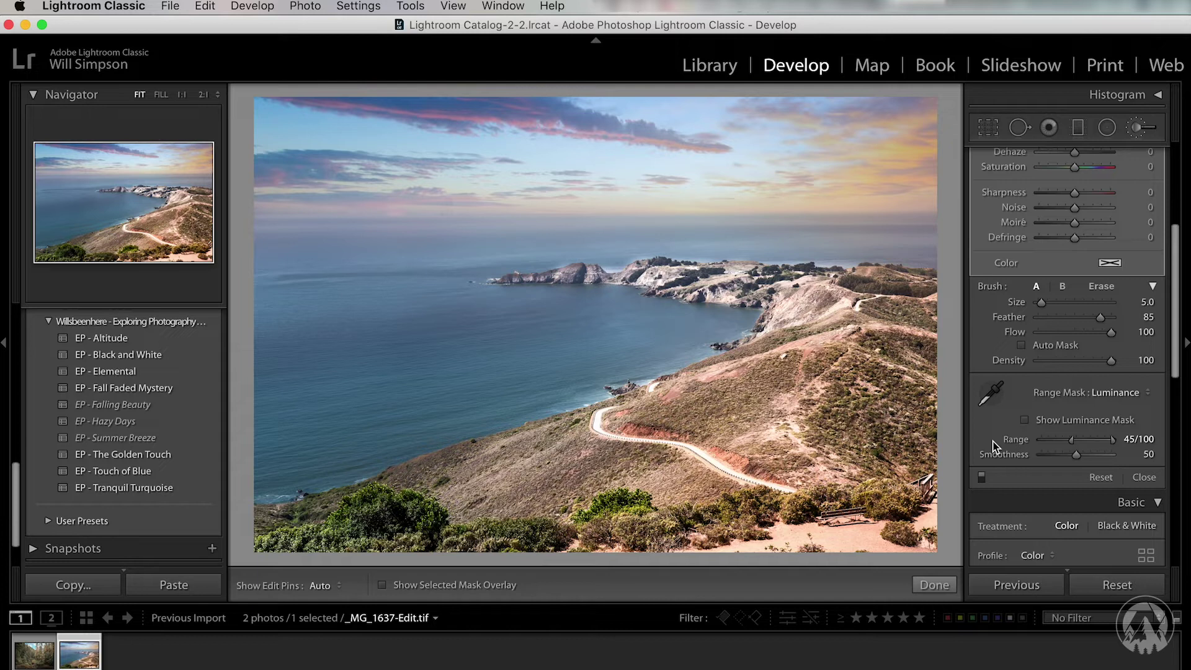
Step: Start a new brush mask with a negative Exposure of −2.25 for darkening
{"action": "scroll", "coordinate": [1062, 420], "scroll_direction": "up", "scroll_amount": 6}
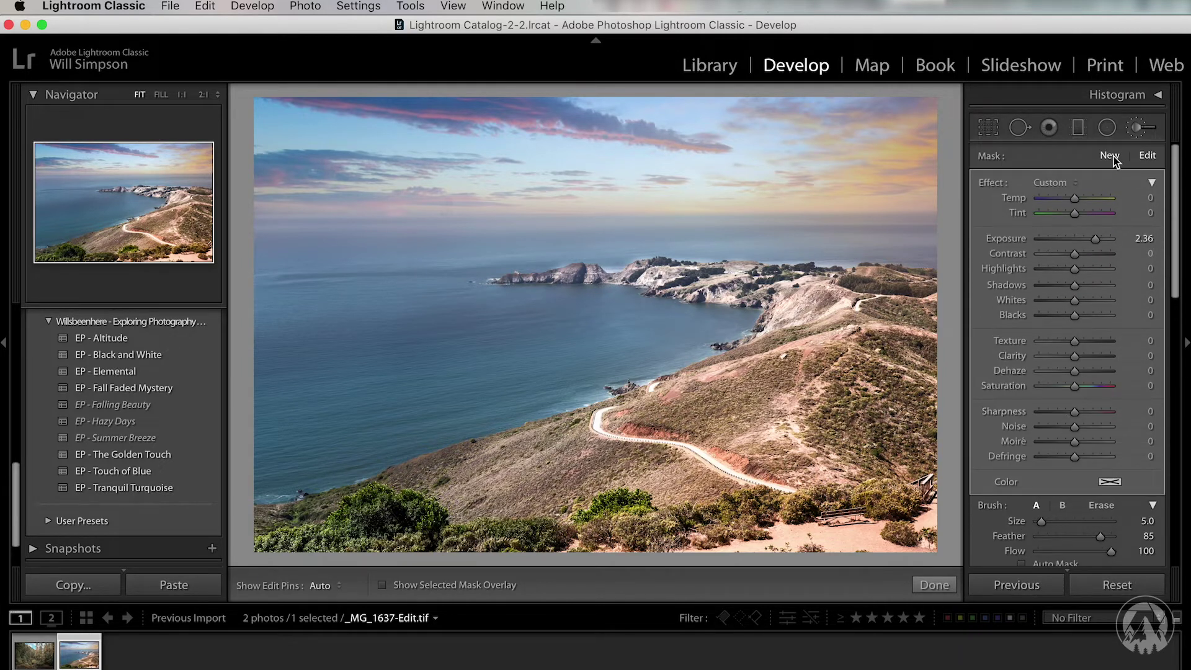
{"action": "left_click", "coordinate": [1115, 161]}
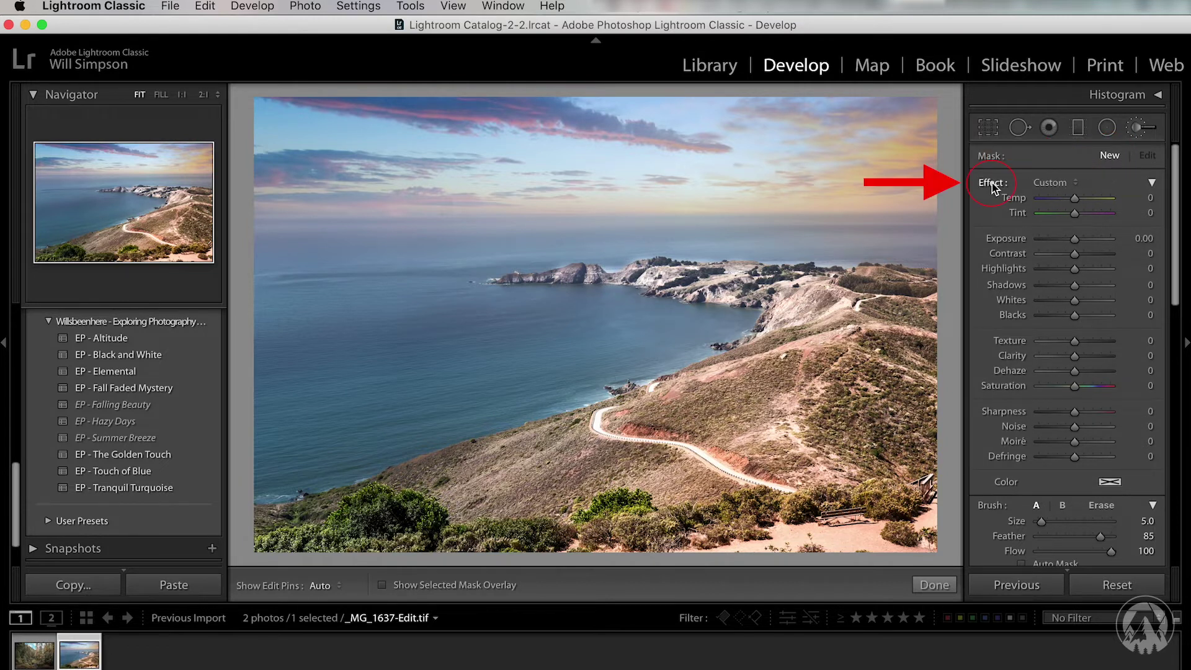
{"action": "left_click_drag", "start_coordinate": [1075, 239], "coordinate": [1054, 240]}
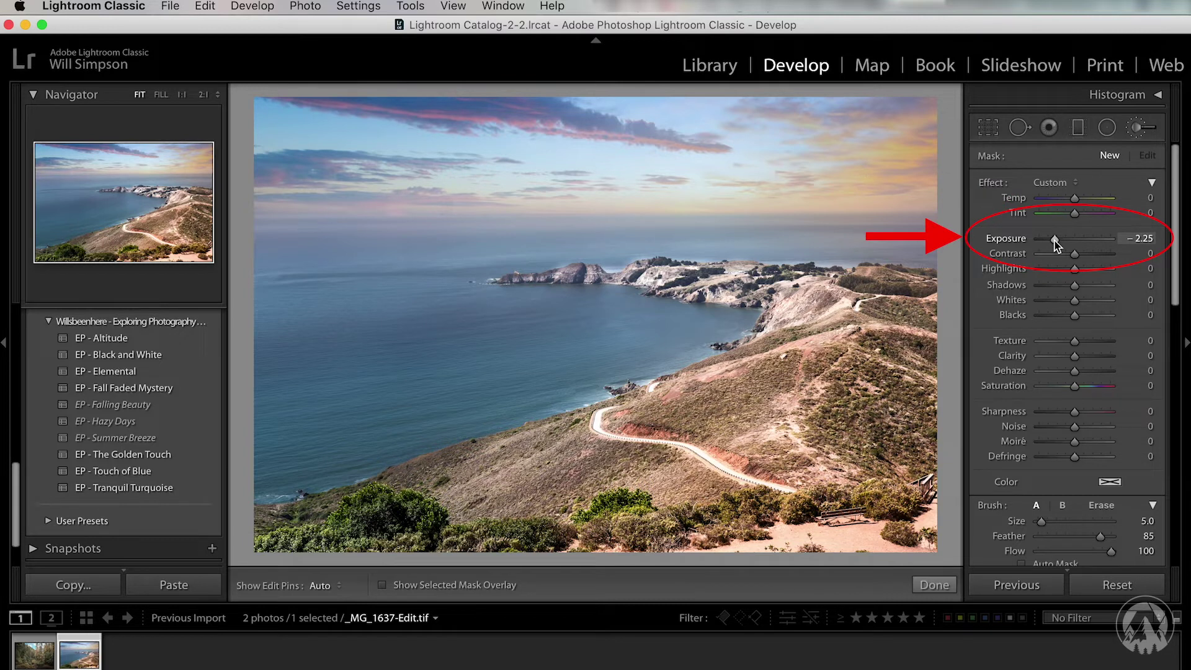
Step: Paint the darkening over the hillside and peninsula rocks, then check the mask overlay
{"action": "scroll", "coordinate": [894, 323], "scroll_direction": "up", "scroll_amount": 3}
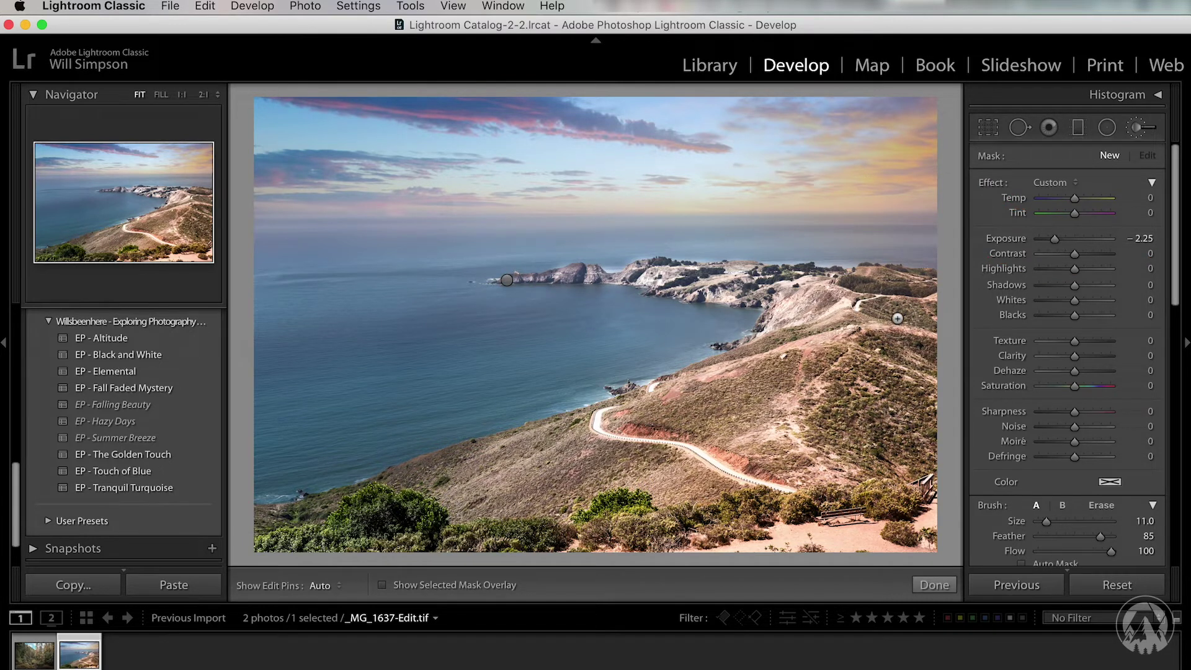
{"action": "key", "text": "h"}
{"action": "mouse_move", "coordinate": [913, 302]}
{"action": "left_mouse_down"}
{"action": "mouse_move", "coordinate": [813, 296]}
{"action": "mouse_move", "coordinate": [764, 381]}
{"action": "mouse_move", "coordinate": [772, 356]}
{"action": "mouse_move", "coordinate": [239, 548]}
{"action": "mouse_move", "coordinate": [588, 556]}
{"action": "mouse_move", "coordinate": [846, 516]}
{"action": "mouse_move", "coordinate": [933, 544]}
{"action": "mouse_move", "coordinate": [945, 523]}
{"action": "mouse_move", "coordinate": [911, 475]}
{"action": "mouse_move", "coordinate": [955, 332]}
{"action": "mouse_move", "coordinate": [927, 302]}
{"action": "mouse_move", "coordinate": [854, 348]}
{"action": "mouse_move", "coordinate": [809, 354]}
{"action": "mouse_move", "coordinate": [772, 412]}
{"action": "mouse_move", "coordinate": [899, 449]}
{"action": "mouse_move", "coordinate": [882, 441]}
{"action": "mouse_move", "coordinate": [486, 529]}
{"action": "mouse_move", "coordinate": [480, 508]}
{"action": "mouse_move", "coordinate": [505, 498]}
{"action": "mouse_move", "coordinate": [436, 529]}
{"action": "mouse_move", "coordinate": [748, 417]}
{"action": "mouse_move", "coordinate": [740, 433]}
{"action": "mouse_move", "coordinate": [666, 419]}
{"action": "mouse_move", "coordinate": [830, 344]}
{"action": "mouse_move", "coordinate": [826, 304]}
{"action": "mouse_move", "coordinate": [714, 288]}
{"action": "left_mouse_up"}
{"action": "scroll", "coordinate": [573, 274], "scroll_direction": "down", "scroll_amount": 3}
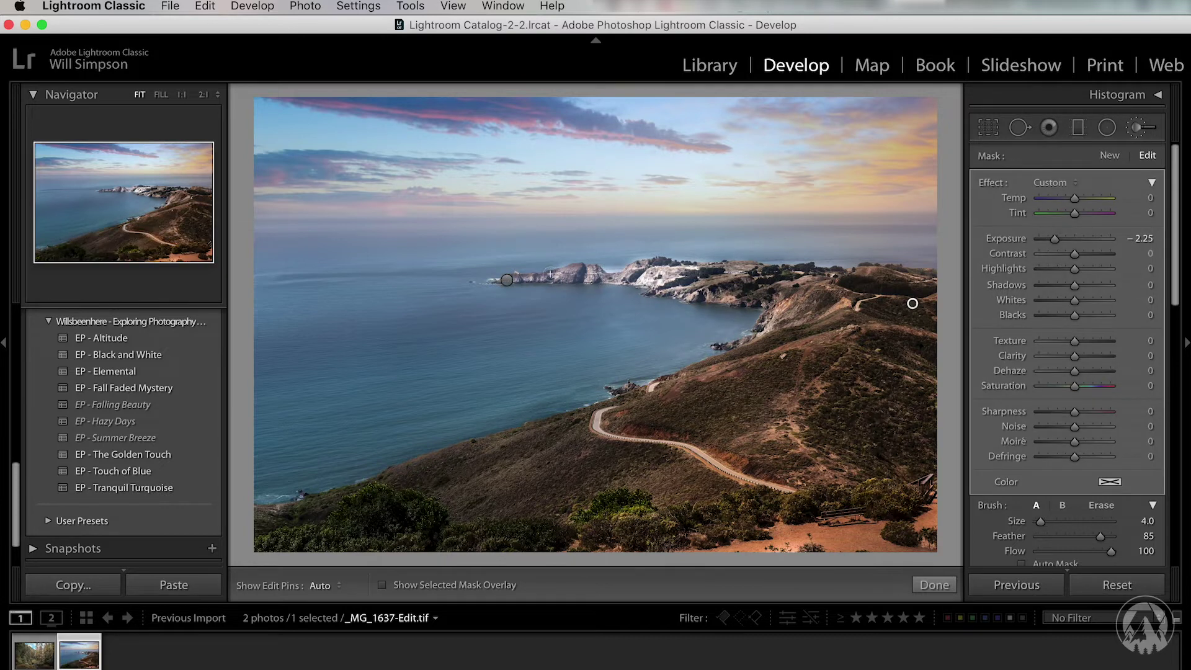
{"action": "key", "text": "h"}
{"action": "mouse_move", "coordinate": [523, 280]}
{"action": "left_mouse_down"}
{"action": "mouse_move", "coordinate": [664, 267]}
{"action": "mouse_move", "coordinate": [636, 280]}
{"action": "mouse_move", "coordinate": [695, 294]}
{"action": "mouse_move", "coordinate": [738, 282]}
{"action": "mouse_move", "coordinate": [904, 289]}
{"action": "left_mouse_up"}
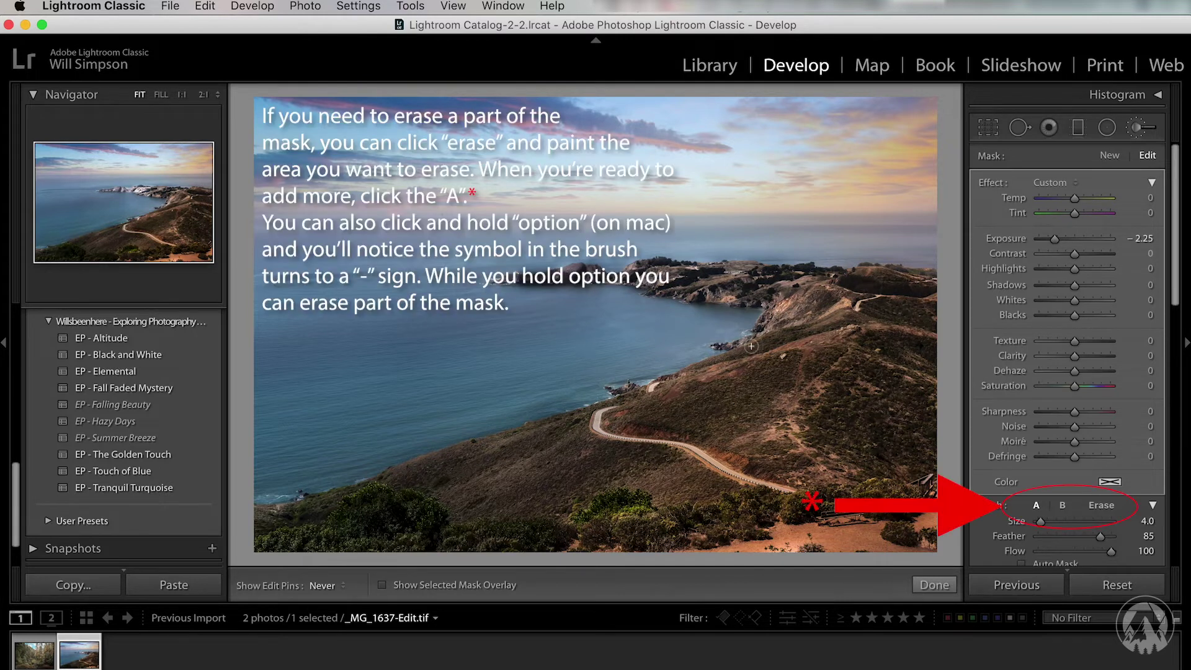
{"action": "key", "text": "h"}
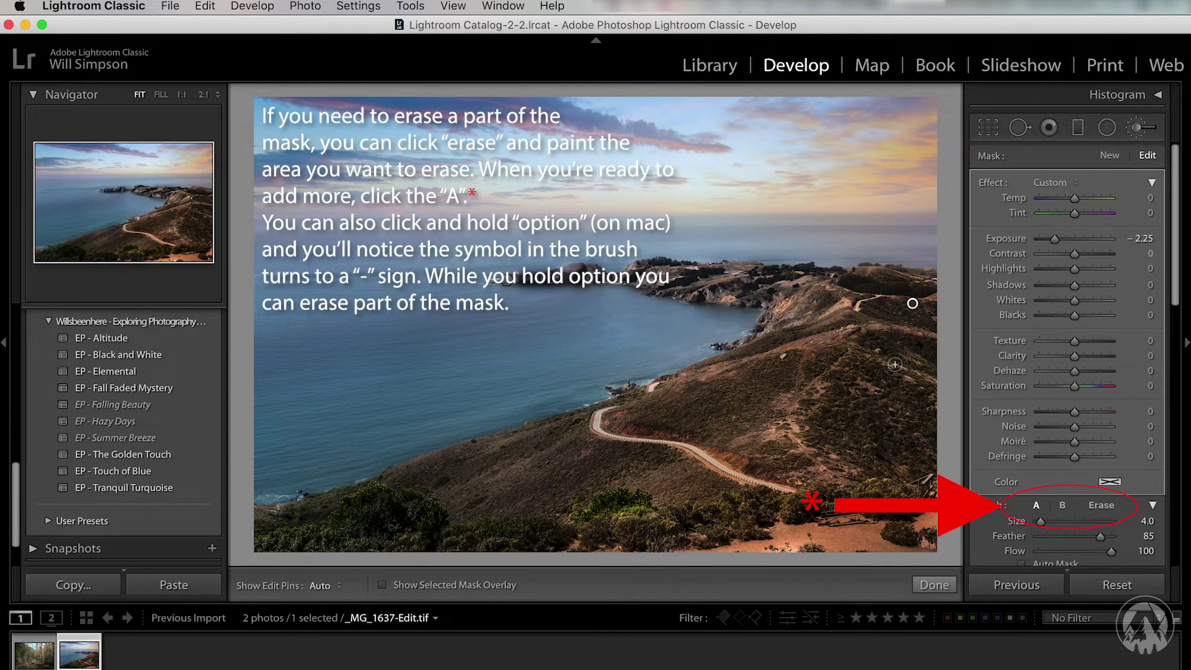
{"action": "key", "text": "o"}
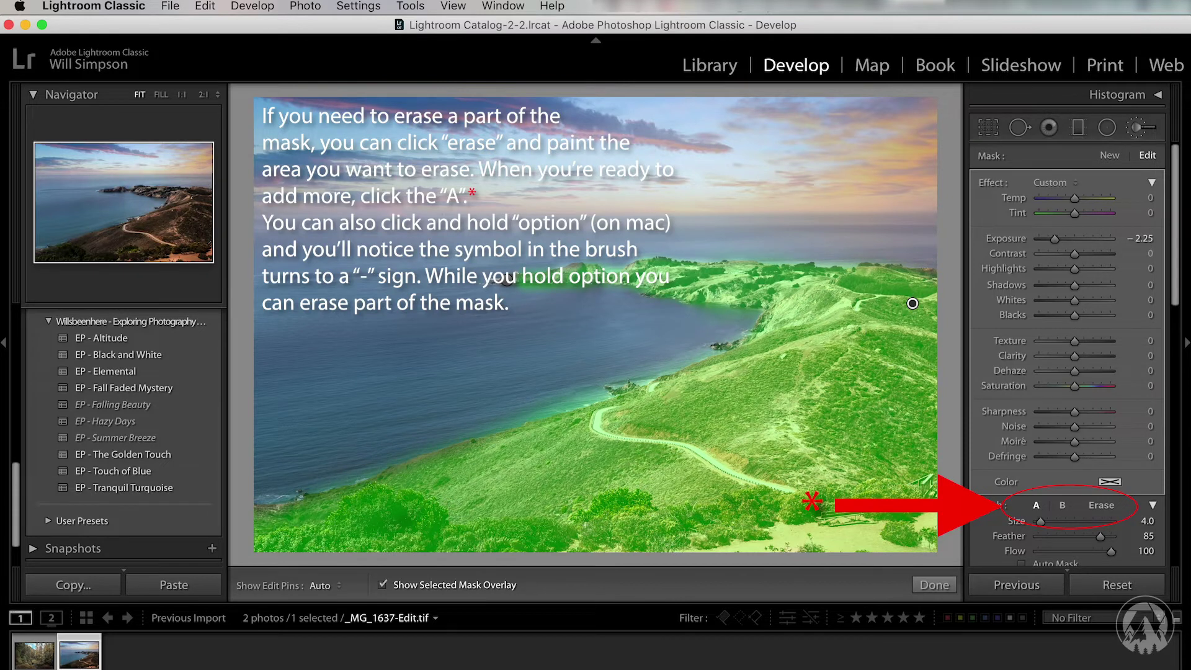
{"action": "key", "text": "o"}
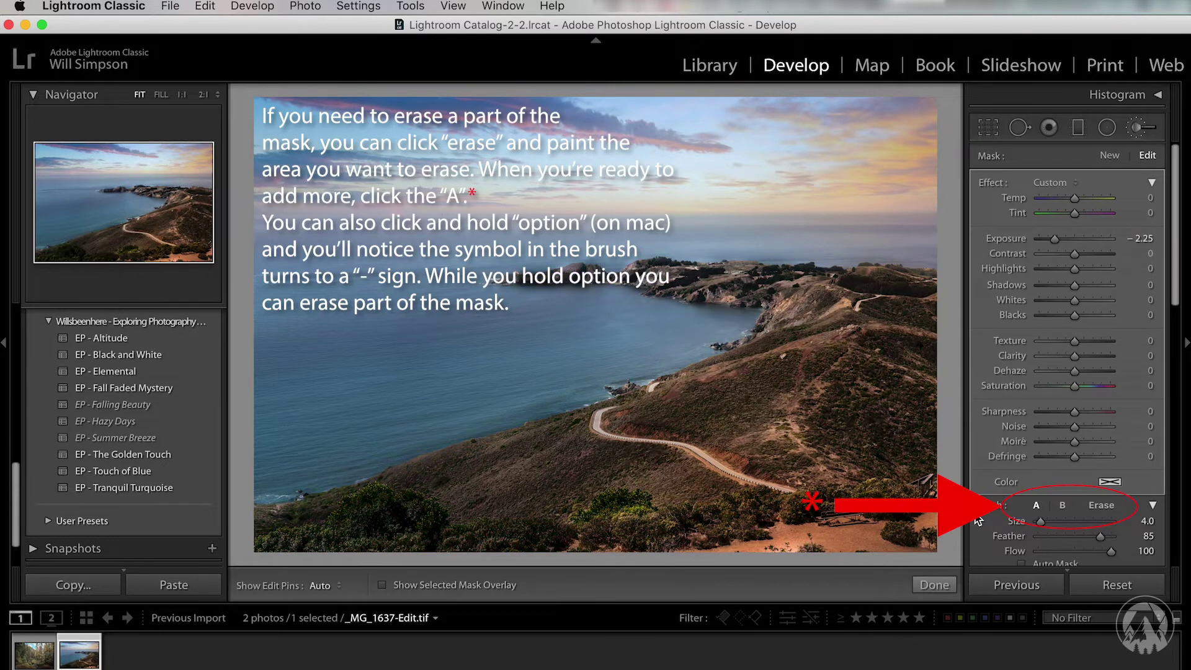
{"action": "scroll", "coordinate": [1058, 318], "scroll_direction": "down", "scroll_amount": 10}
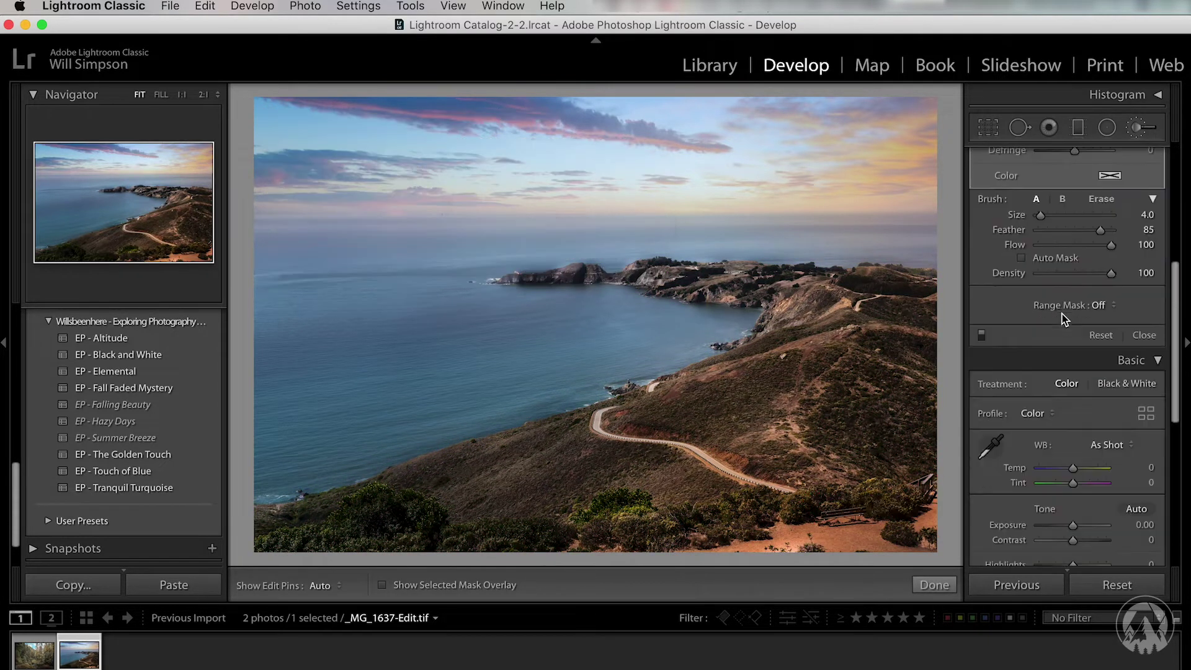
Step: Restrict the darkening mask with a Luminance range of 0 to 47
{"action": "left_click", "coordinate": [1104, 305]}
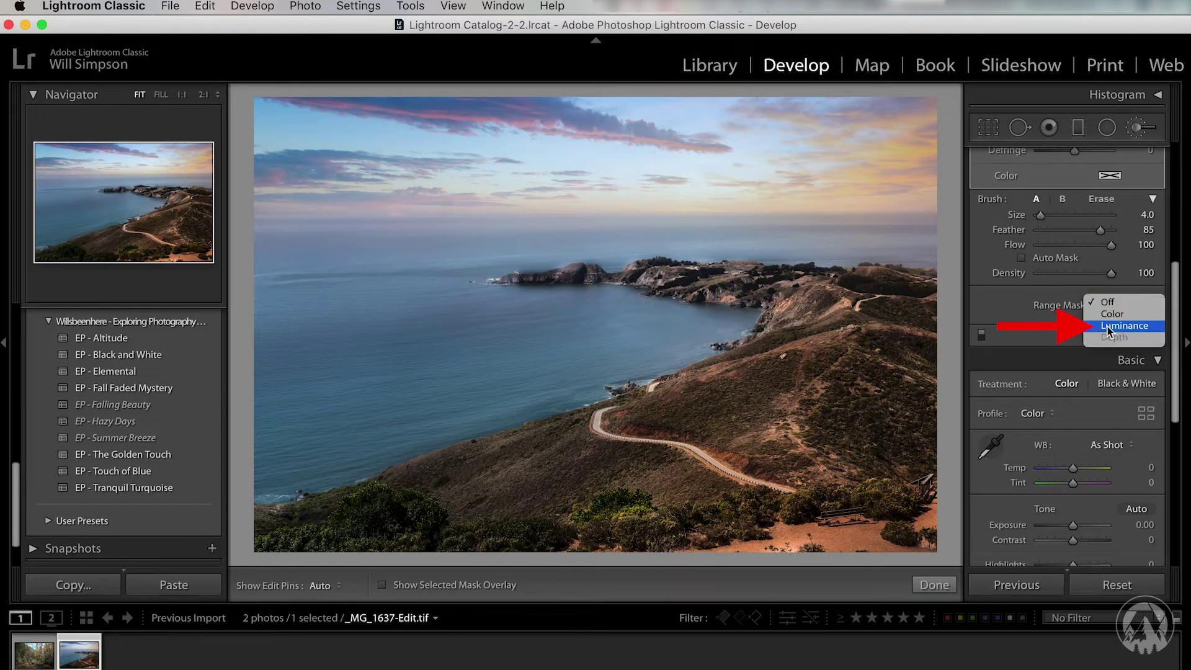
{"action": "left_click", "coordinate": [1108, 326]}
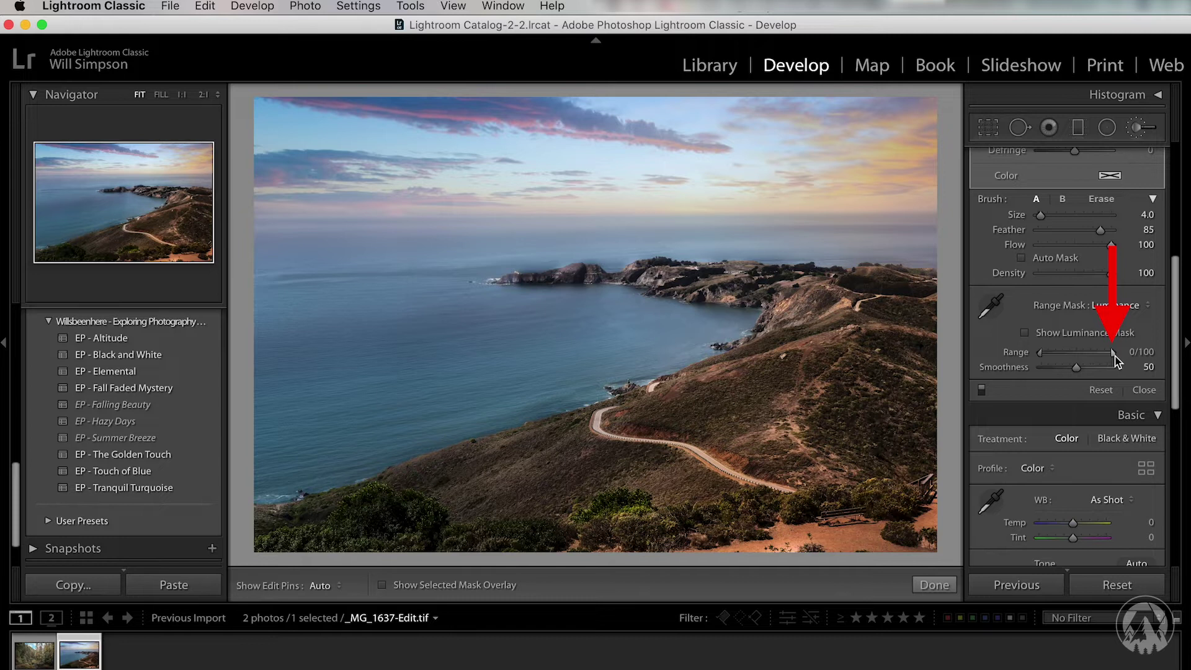
{"action": "left_click_drag", "start_coordinate": [1112, 356], "coordinate": [1074, 357]}
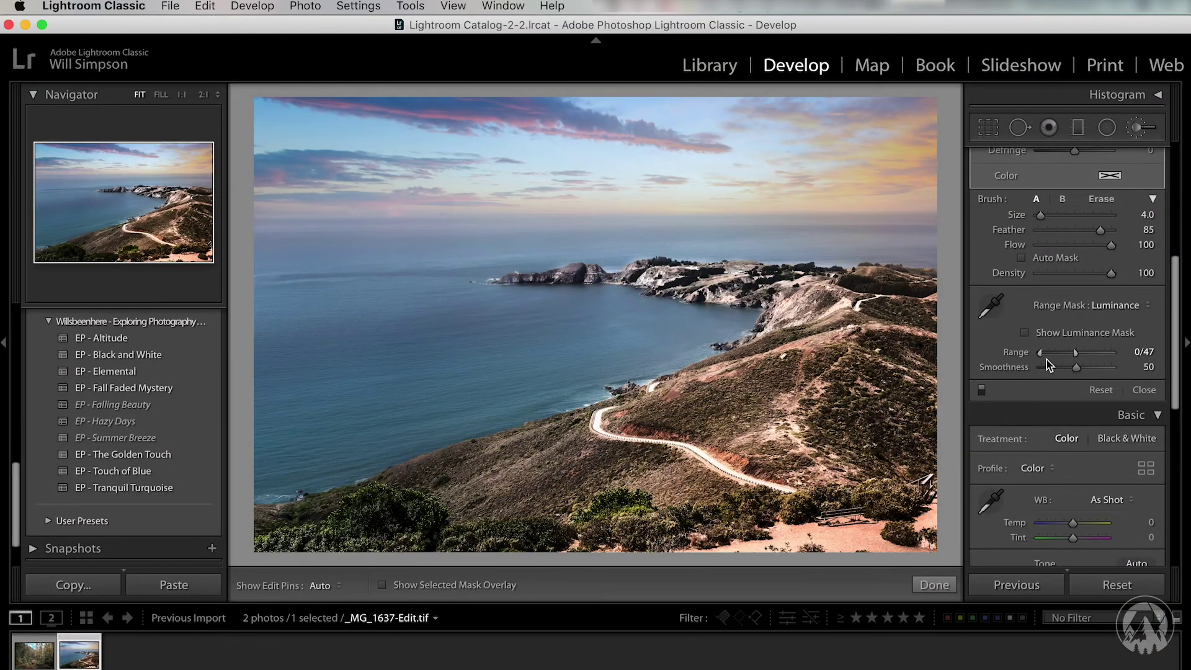
{"action": "scroll", "coordinate": [1049, 359], "scroll_direction": "up", "scroll_amount": 8}
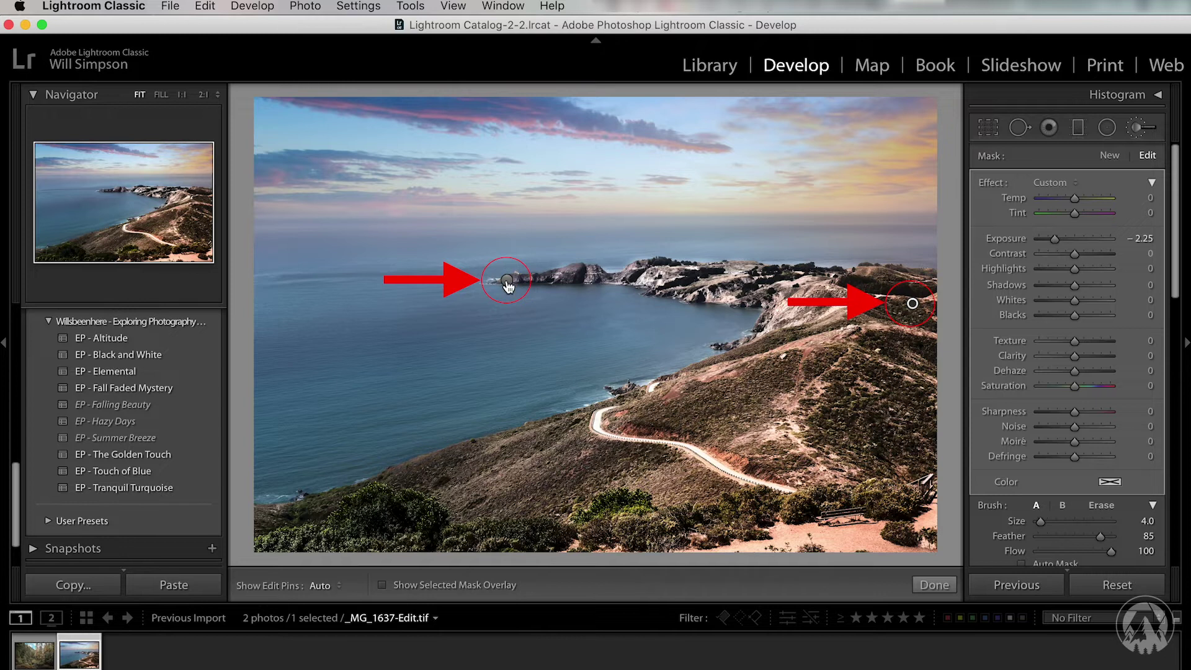
Step: Lower the brightening mask's Exposure to 0.65 and ease the darkening mask's to about −0.61
{"action": "mouse_move", "coordinate": [508, 286]}
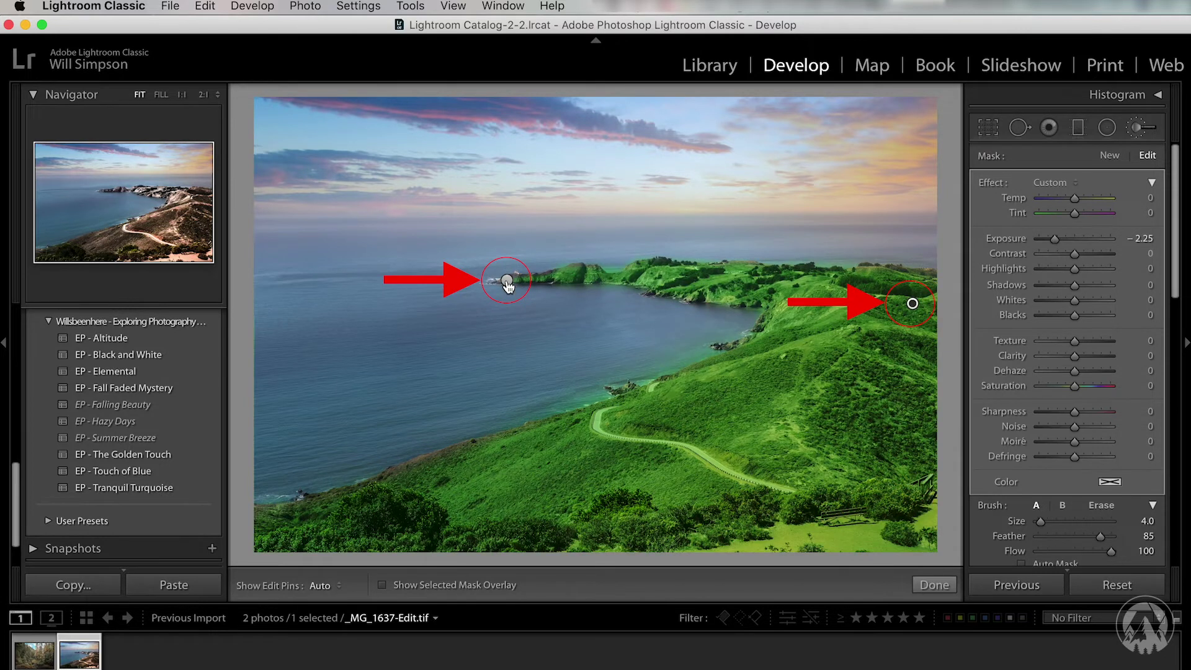
{"action": "left_click", "coordinate": [507, 286]}
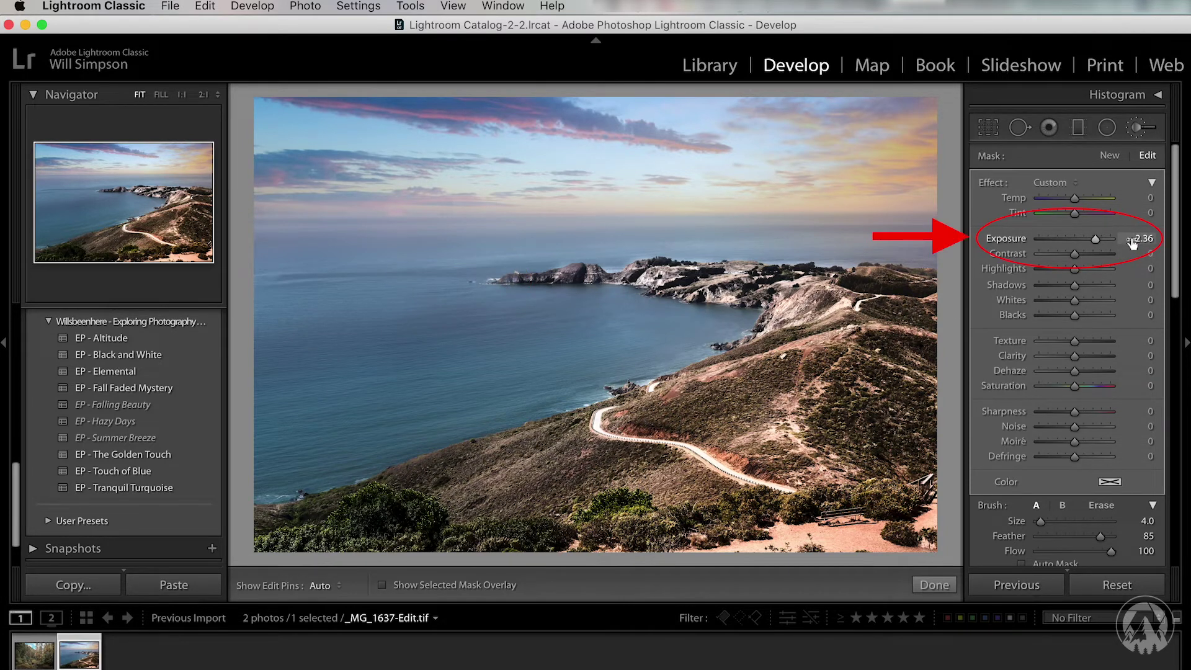
{"action": "left_click_drag", "start_coordinate": [1132, 242], "coordinate": [1084, 244]}
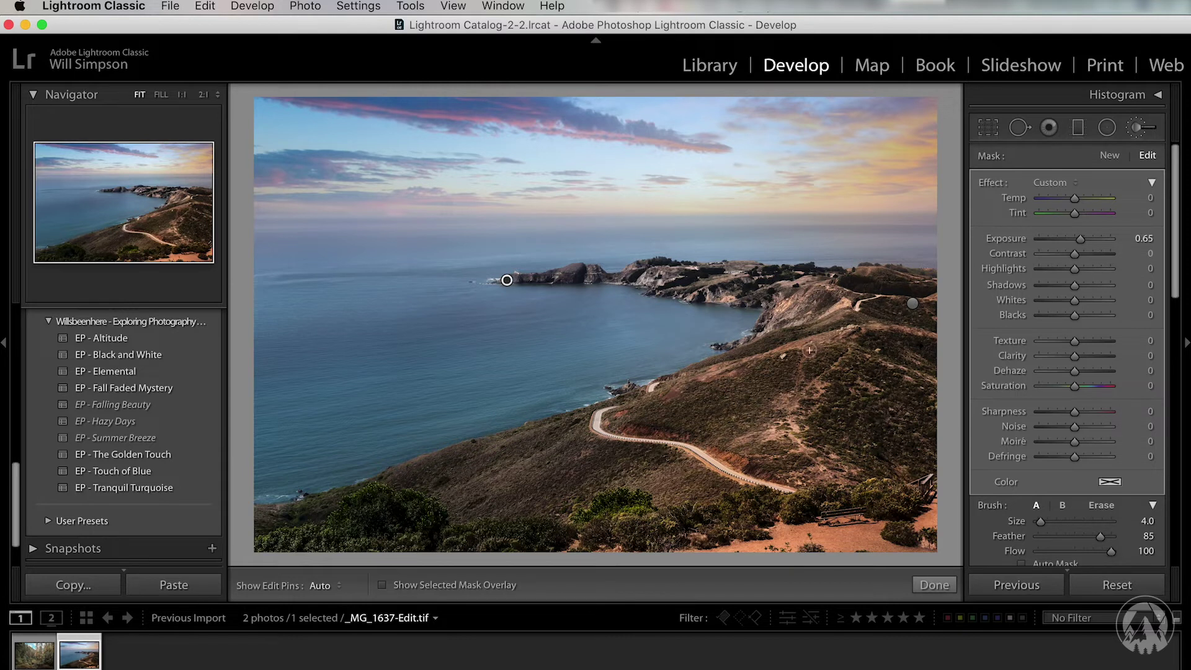
{"action": "left_click", "coordinate": [913, 304]}
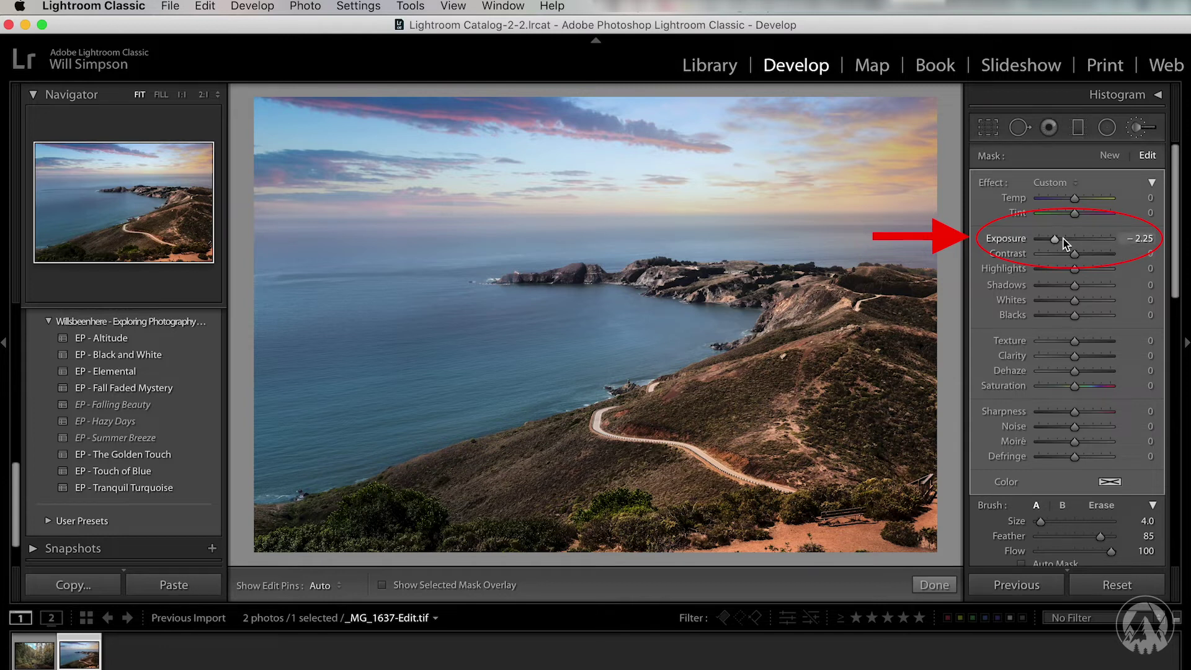
{"action": "left_click_drag", "start_coordinate": [1058, 246], "coordinate": [1068, 245]}
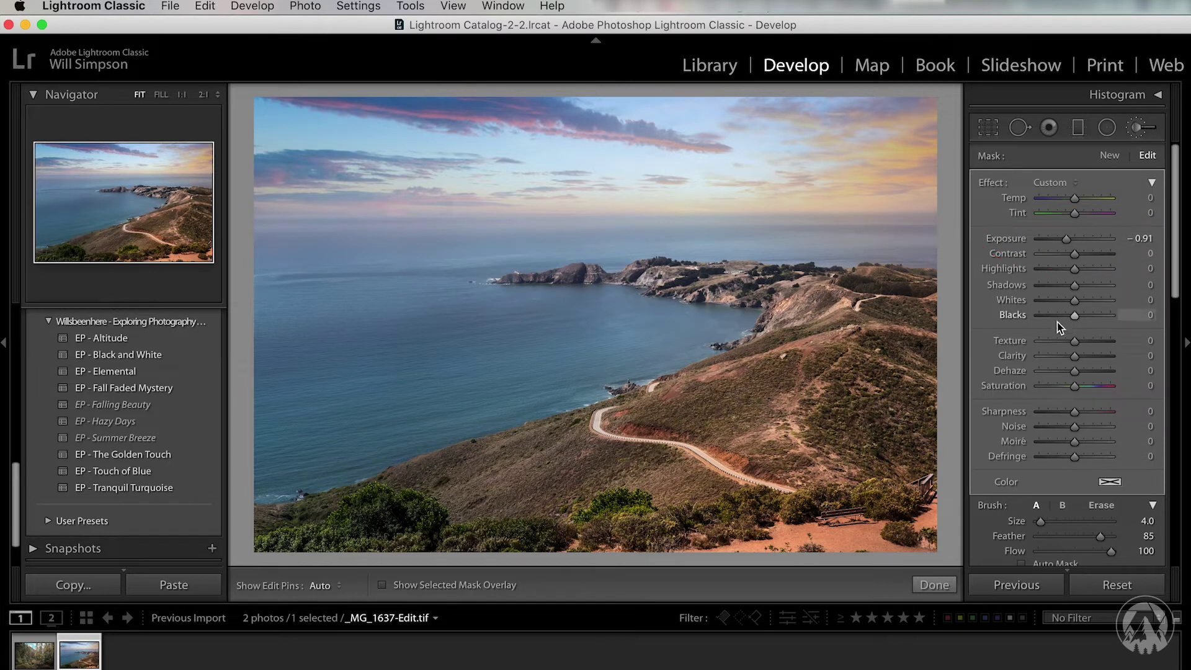
Step: Toggle the brush adjustments off and back on to compare before and after
{"action": "scroll", "coordinate": [1052, 419], "scroll_direction": "down", "scroll_amount": 5}
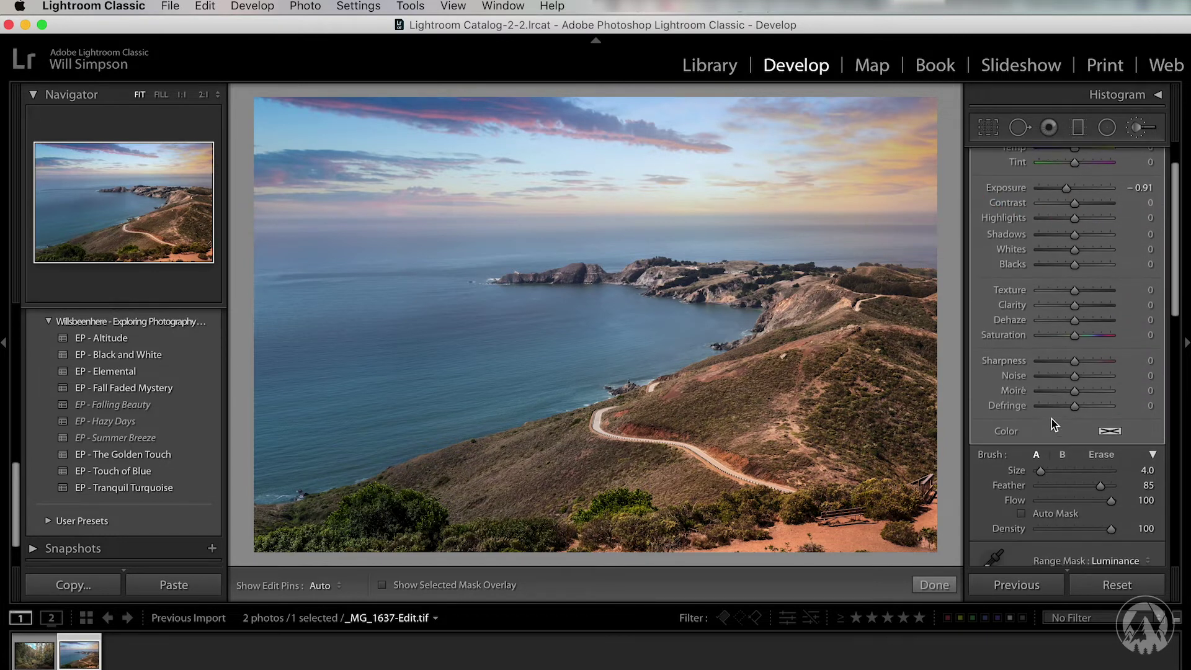
{"action": "scroll", "coordinate": [1030, 490], "scroll_direction": "down", "scroll_amount": 10}
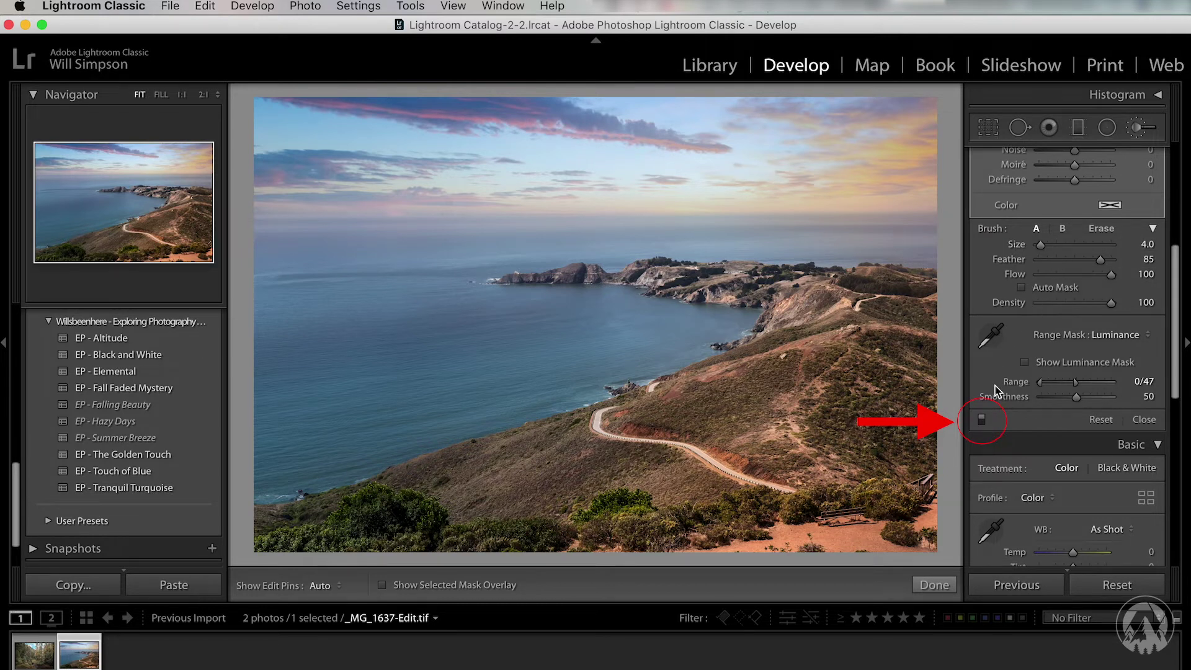
{"action": "left_click", "coordinate": [982, 420]}
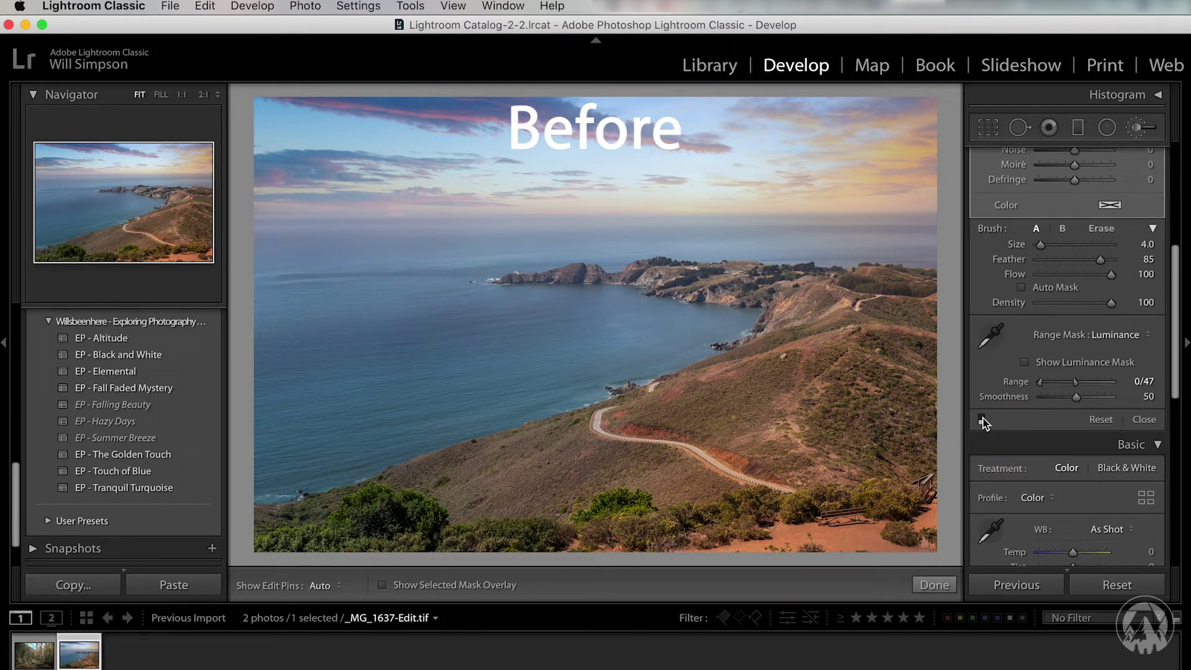
{"action": "left_click", "coordinate": [982, 421]}
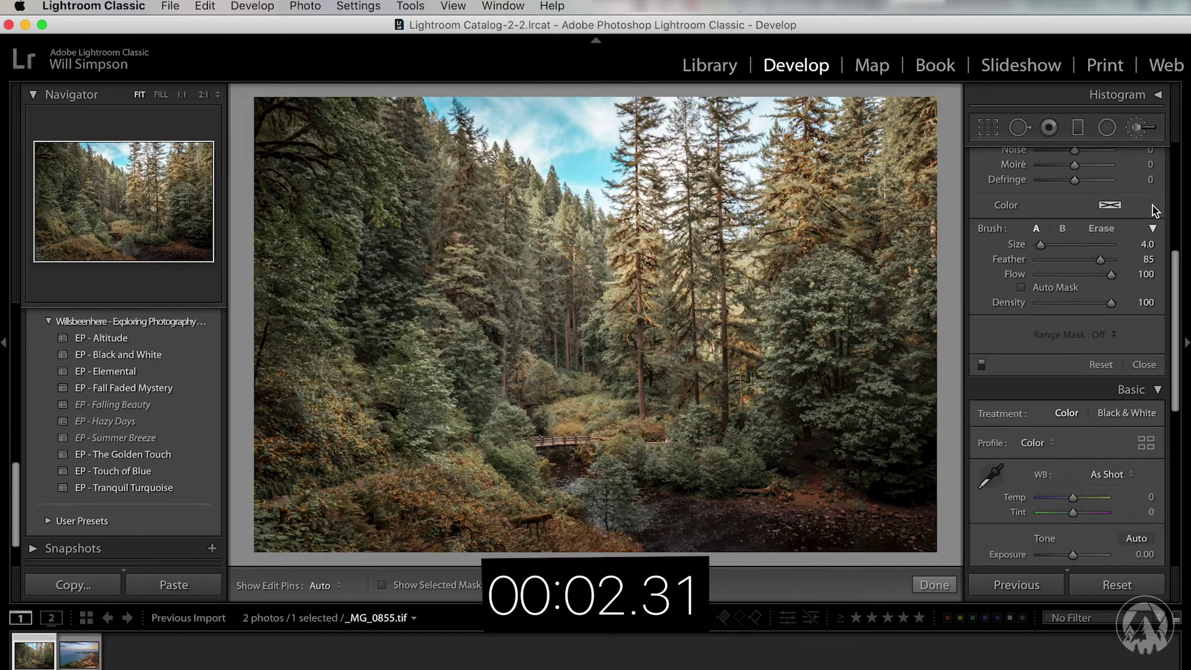
Step: Start a fresh brush mask on the forest photo with all effect sliders reset
{"action": "left_click", "coordinate": [1141, 130]}
{"action": "scroll", "coordinate": [986, 267], "scroll_direction": "up", "scroll_amount": 4}
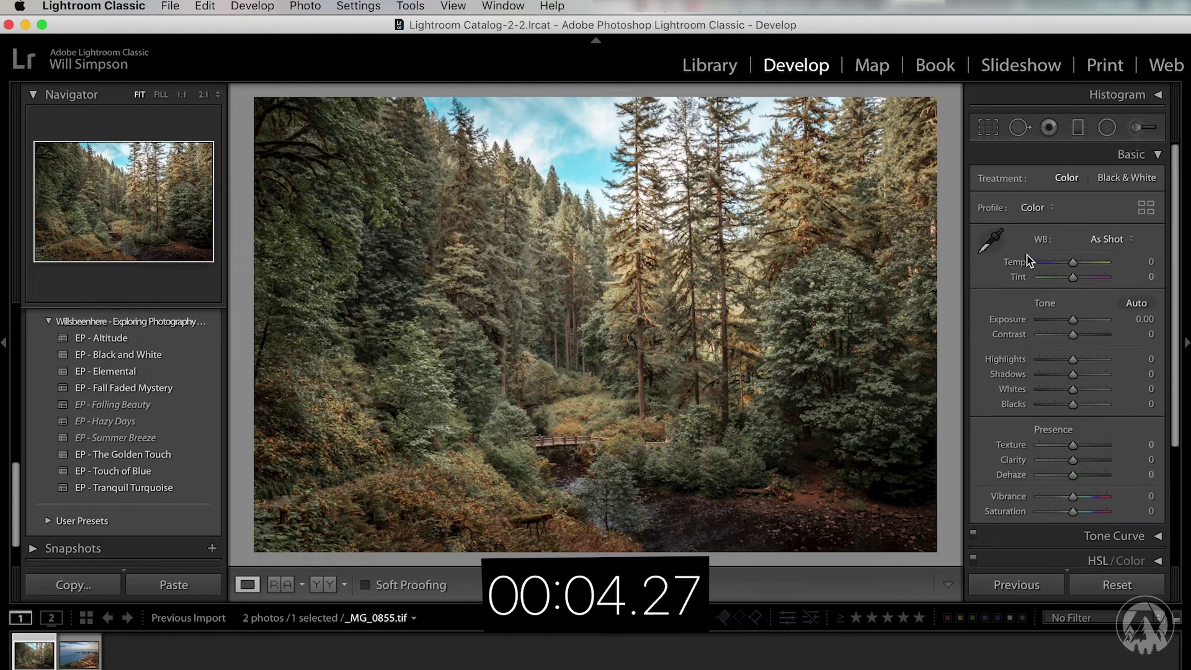
{"action": "left_click", "coordinate": [1145, 133]}
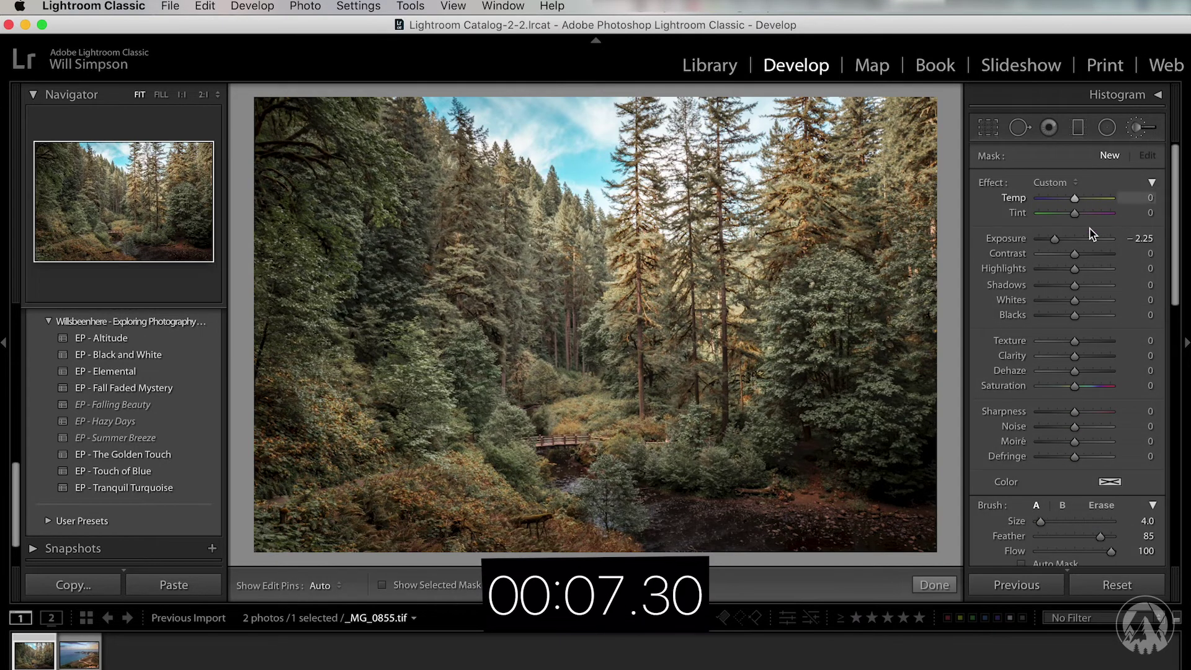
{"action": "double_click", "coordinate": [993, 182]}
Step: Paint the lower-left forest and brighten it to Exposure 0.73
{"action": "scroll", "coordinate": [568, 228], "scroll_direction": "up", "scroll_amount": 5}
{"action": "key", "text": "h"}
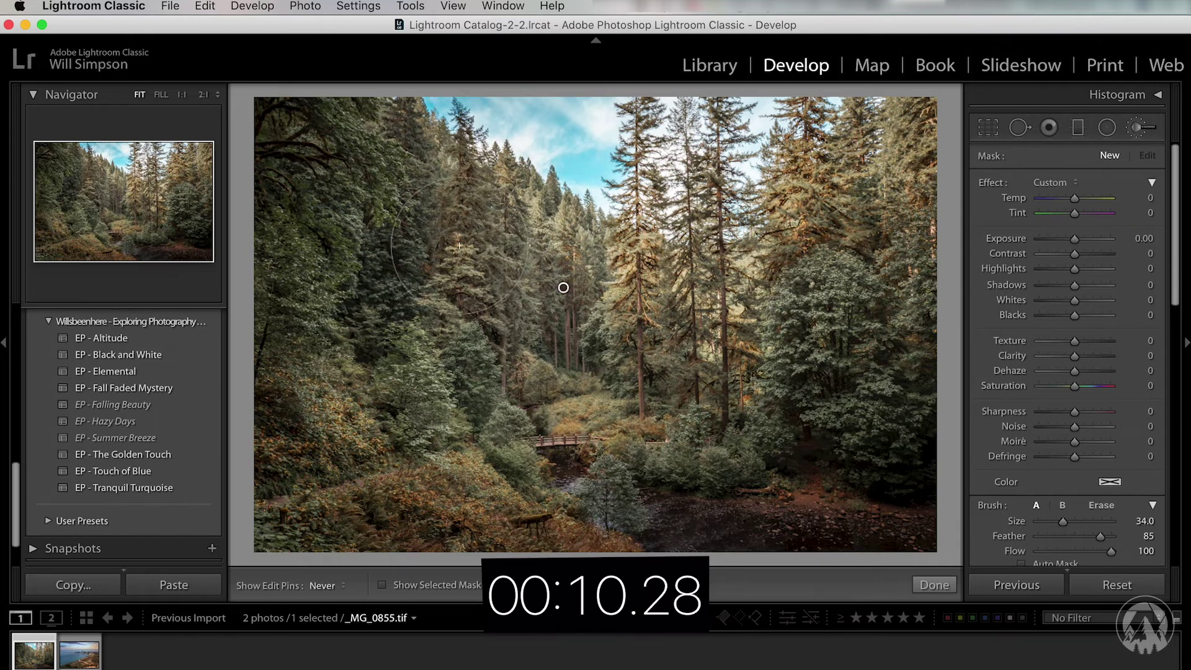
{"action": "scroll", "coordinate": [334, 391], "scroll_direction": "up", "scroll_amount": 3}
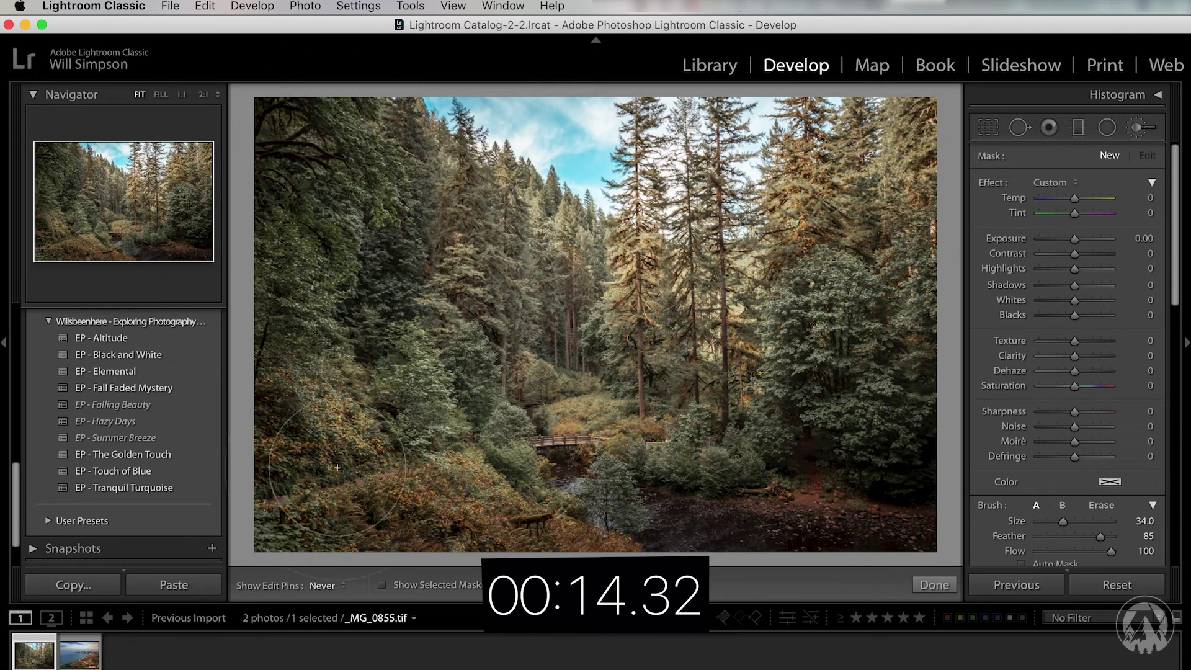
{"action": "left_click", "coordinate": [708, 424]}
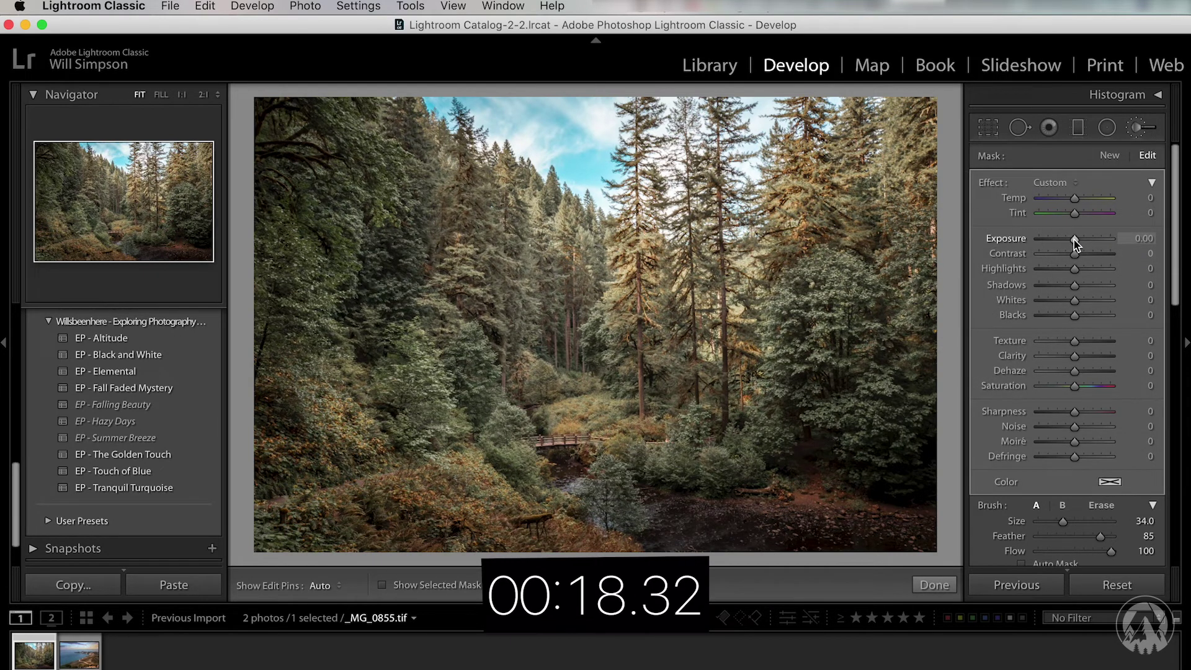
{"action": "left_click_drag", "start_coordinate": [1074, 240], "coordinate": [1078, 240]}
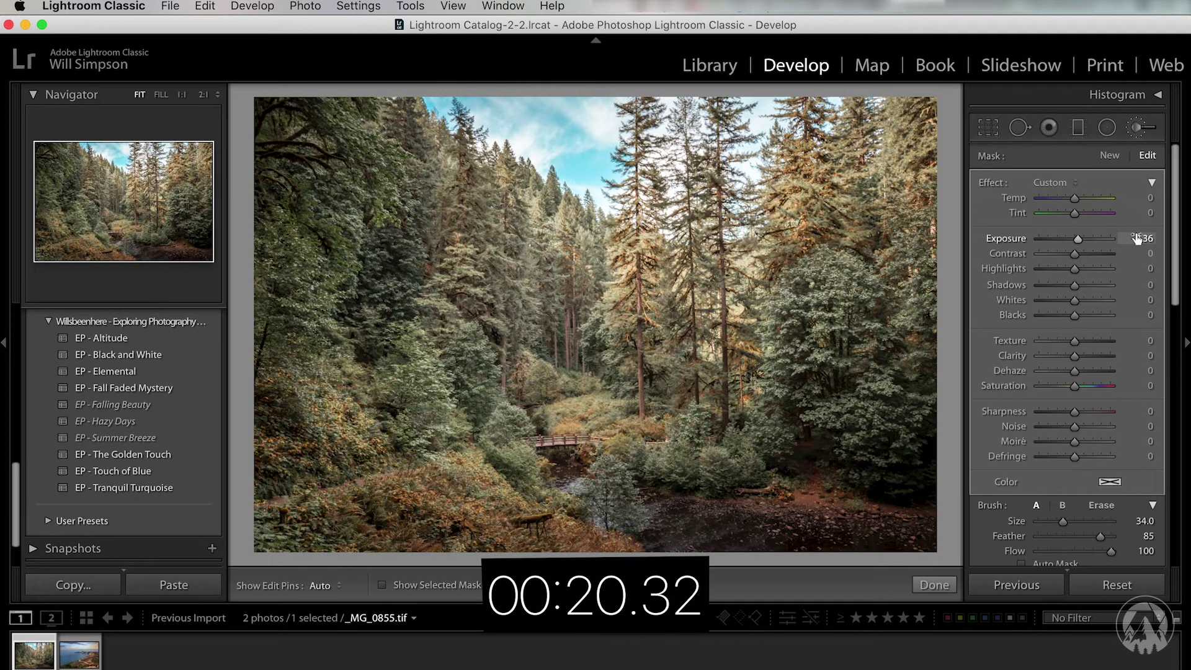
{"action": "left_click_drag", "start_coordinate": [1081, 241], "coordinate": [1083, 241]}
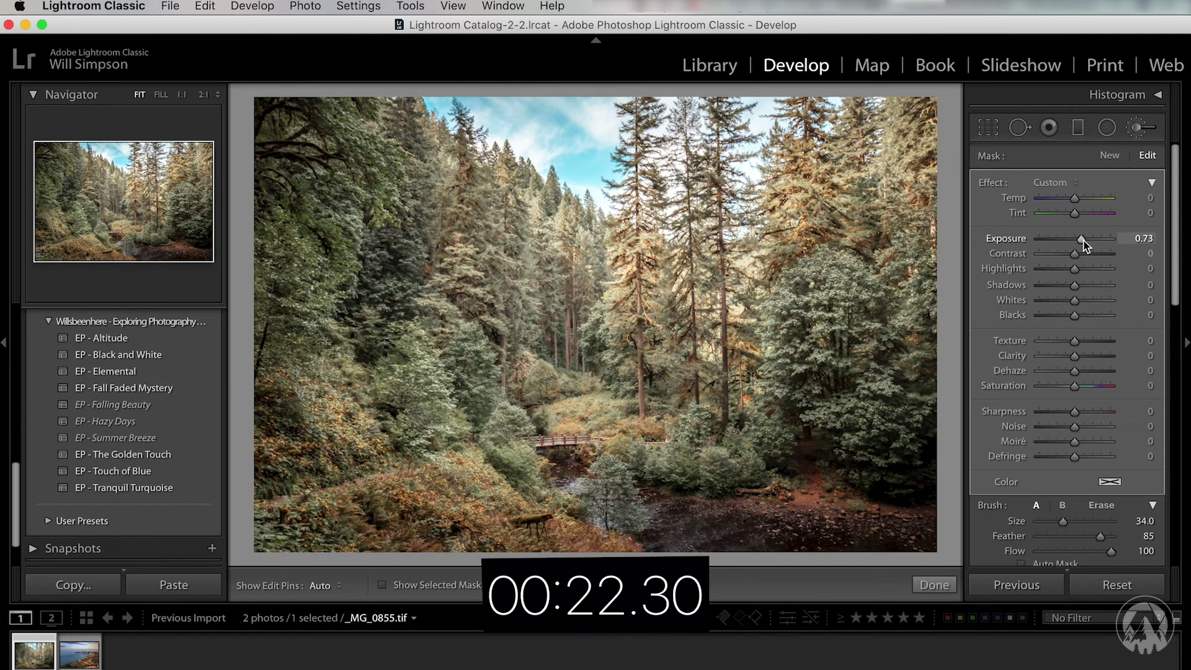
Step: Add a Luminance range mask starting at 53 so only brighter tones are affected
{"action": "scroll", "coordinate": [1089, 260], "scroll_direction": "down", "scroll_amount": 8}
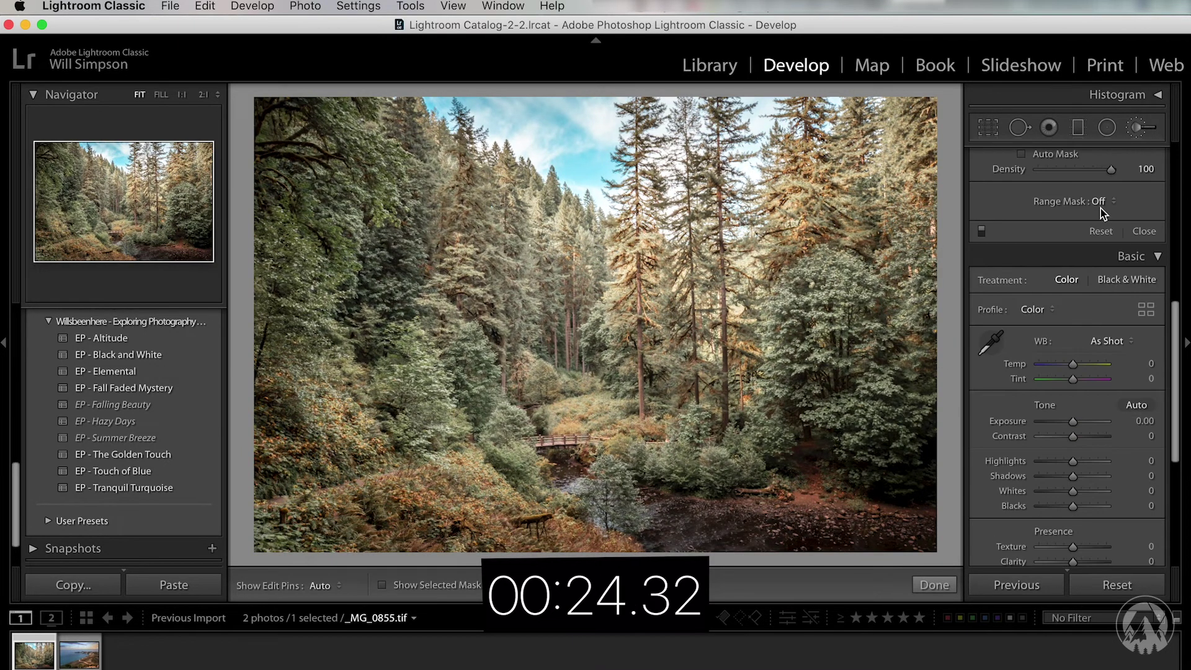
{"action": "left_click", "coordinate": [1101, 207]}
{"action": "left_click", "coordinate": [1108, 224]}
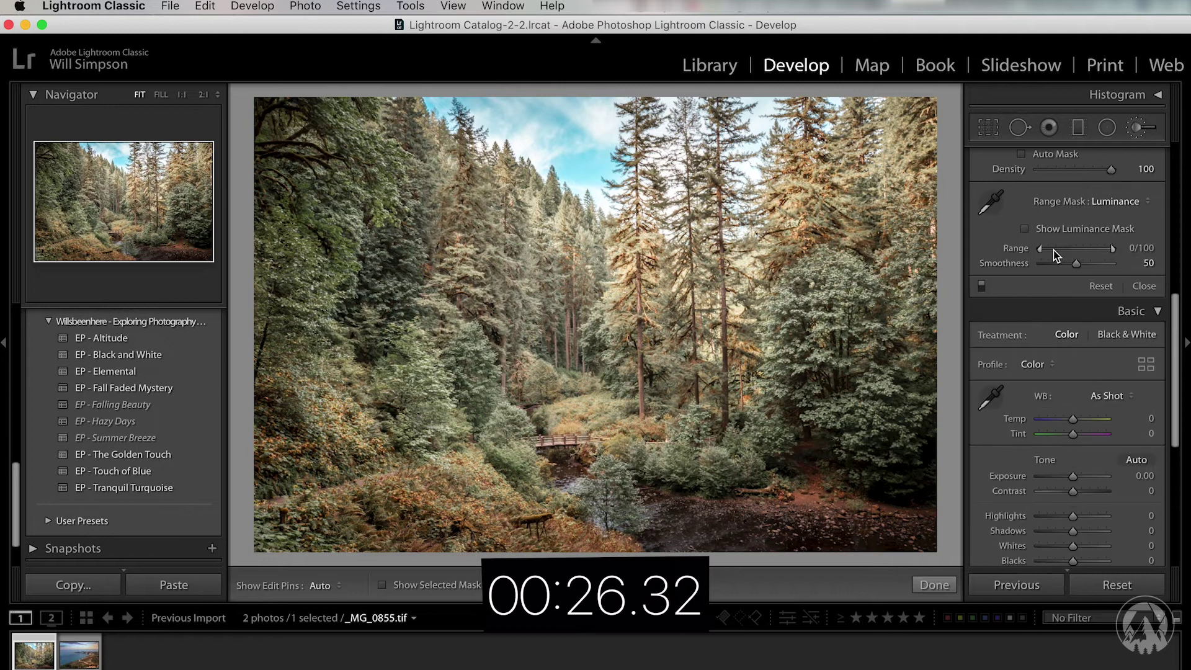
{"action": "left_click_drag", "start_coordinate": [1073, 251], "coordinate": [1079, 251]}
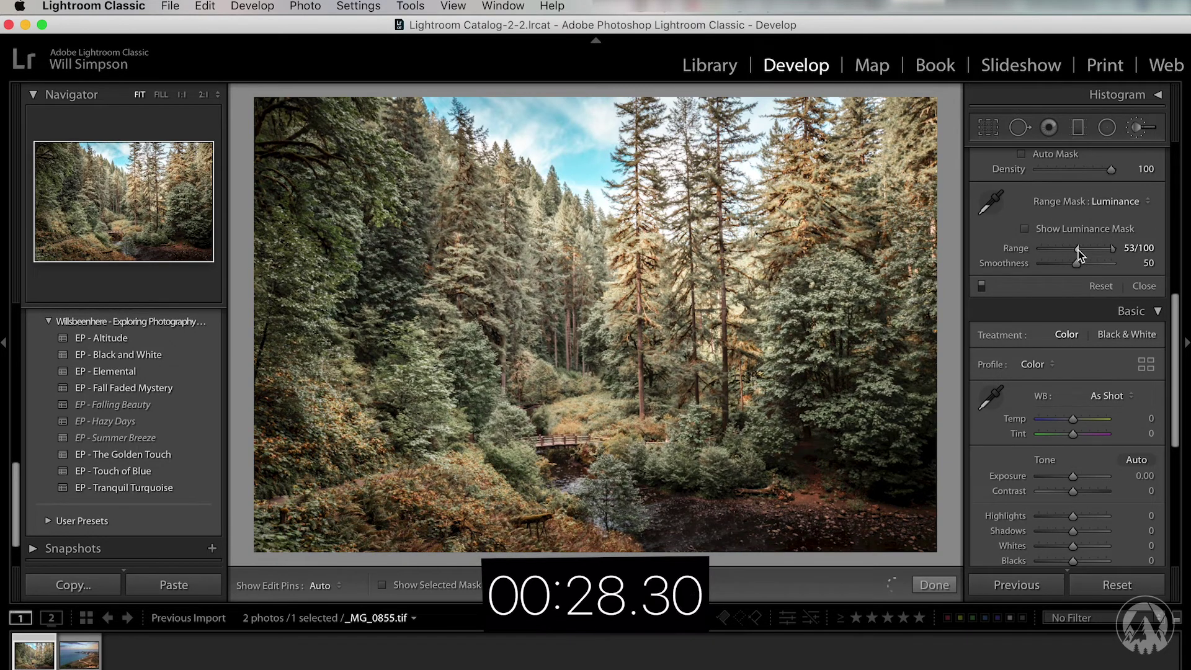
{"action": "scroll", "coordinate": [1079, 255], "scroll_direction": "up", "scroll_amount": 10}
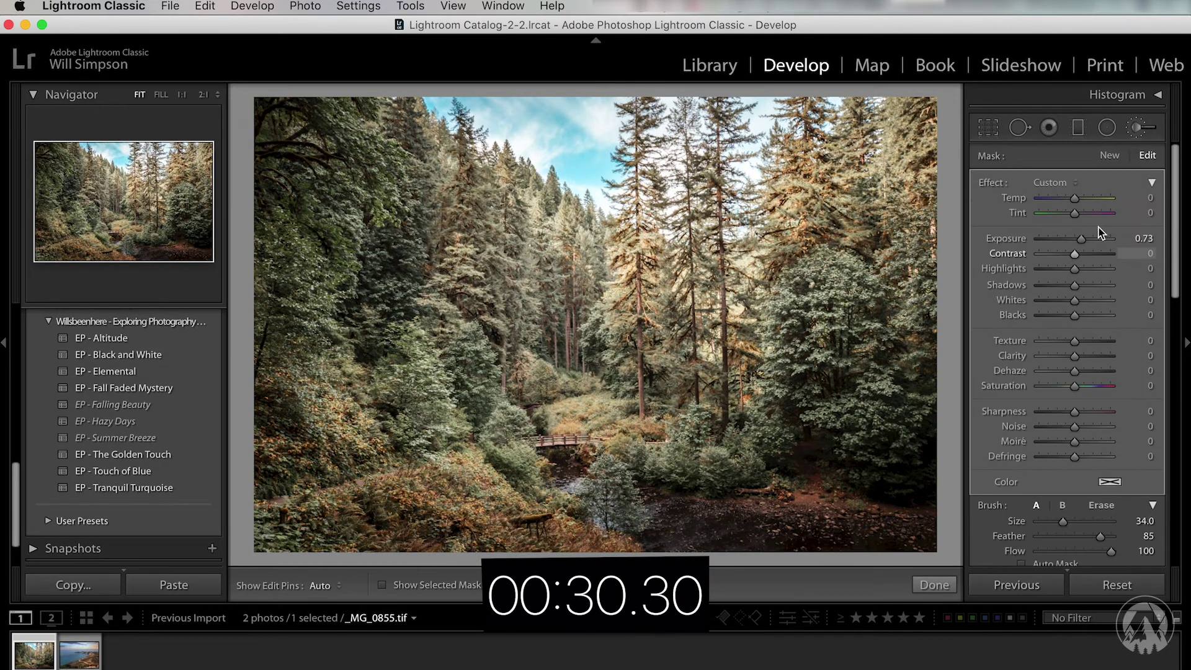
Step: Start a new brush mask with negative Exposure and paint over the left-hand trees
{"action": "left_click", "coordinate": [1111, 156]}
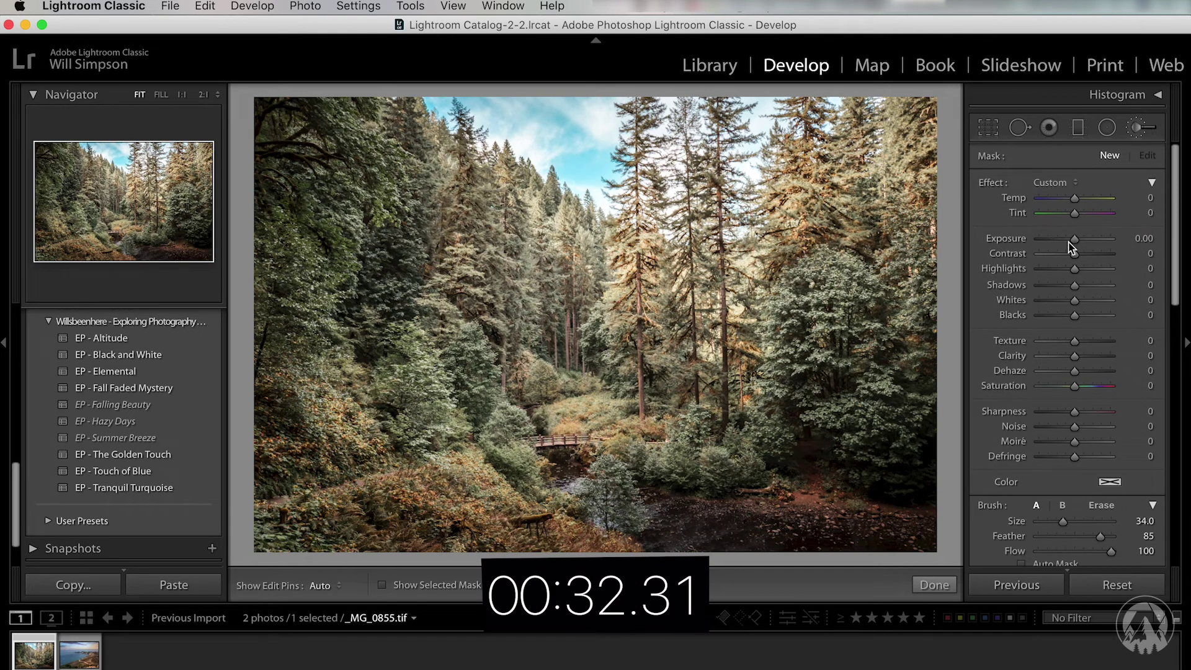
{"action": "left_click_drag", "start_coordinate": [1082, 239], "coordinate": [1062, 241]}
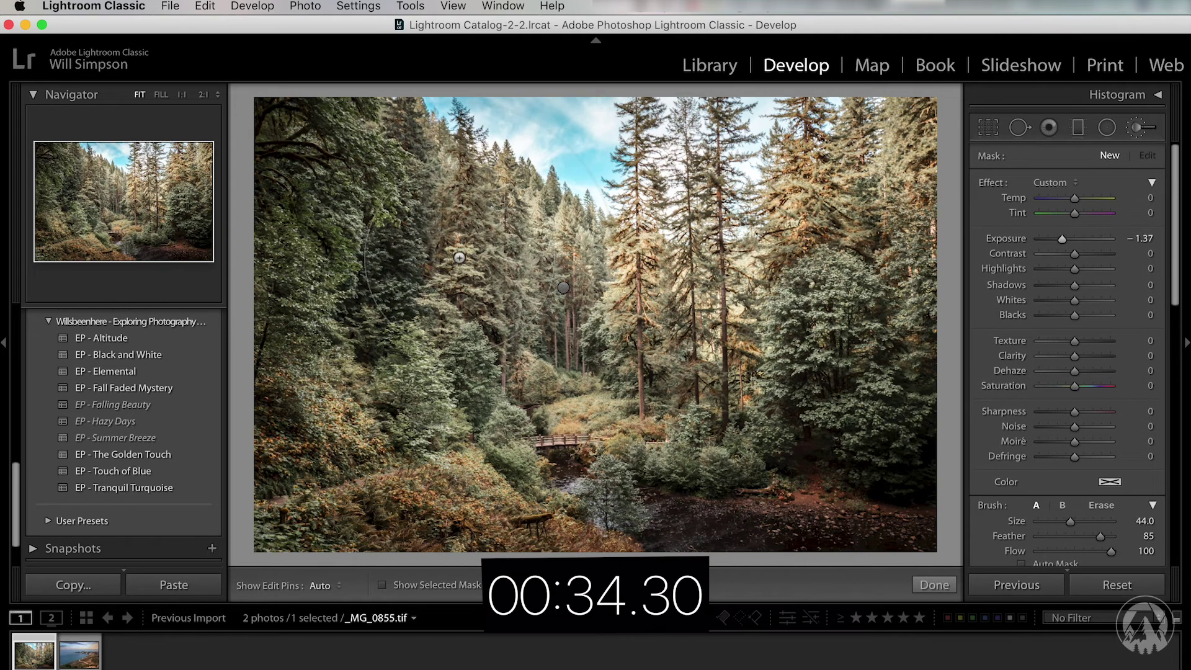
{"action": "mouse_move", "coordinate": [382, 298]}
{"action": "left_mouse_down"}
{"action": "mouse_move", "coordinate": [373, 218]}
{"action": "mouse_move", "coordinate": [347, 412]}
{"action": "mouse_move", "coordinate": [670, 373]}
{"action": "mouse_move", "coordinate": [844, 248]}
{"action": "mouse_move", "coordinate": [713, 186]}
{"action": "mouse_move", "coordinate": [409, 333]}
{"action": "left_mouse_up"}
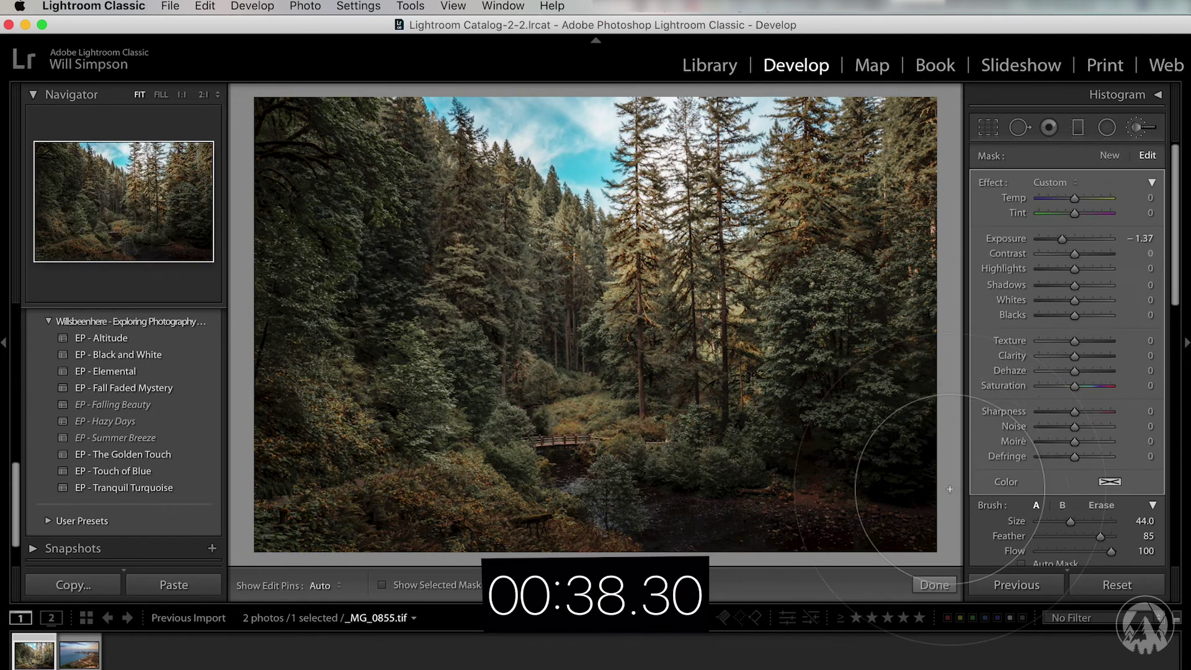
Step: Restrict the new mask to a Luminance range of 0 to 48
{"action": "scroll", "coordinate": [1110, 495], "scroll_direction": "down", "scroll_amount": 10}
{"action": "left_click", "coordinate": [1097, 288]}
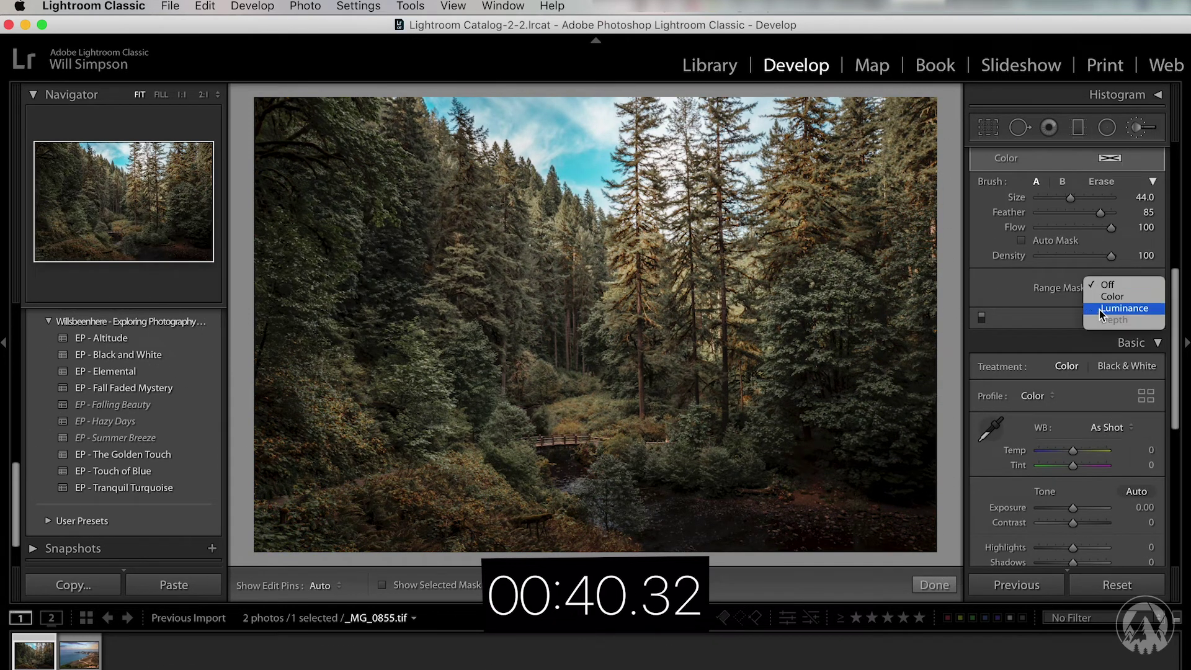
{"action": "left_click", "coordinate": [1100, 314]}
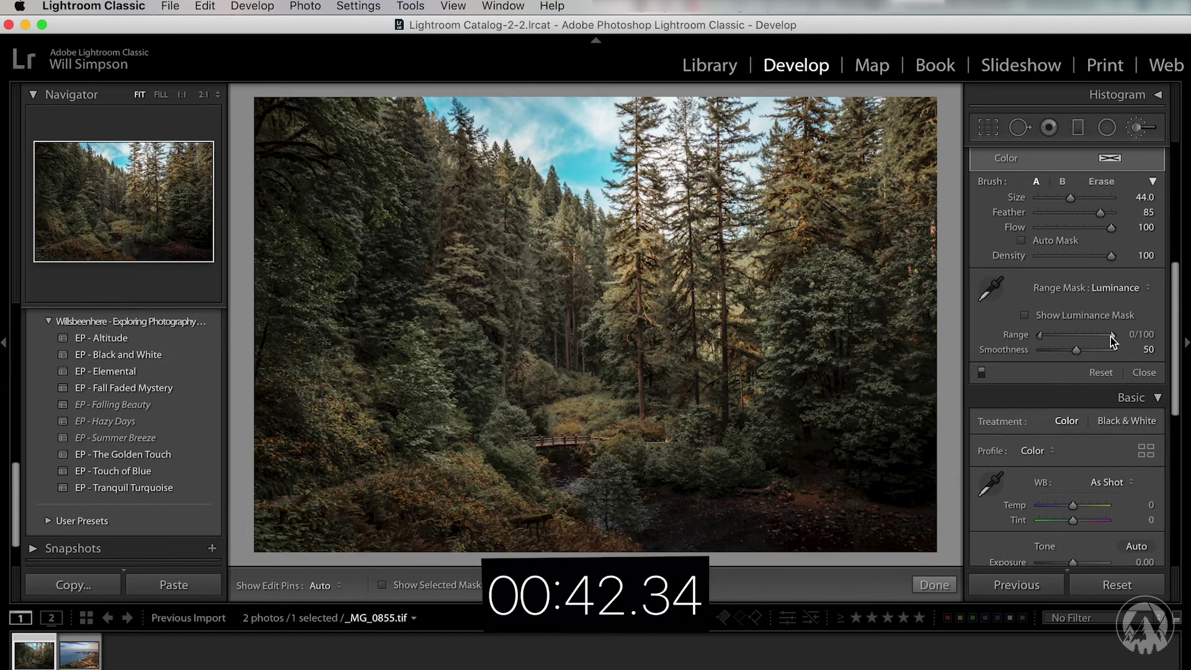
{"action": "left_click_drag", "start_coordinate": [1115, 337], "coordinate": [1075, 338]}
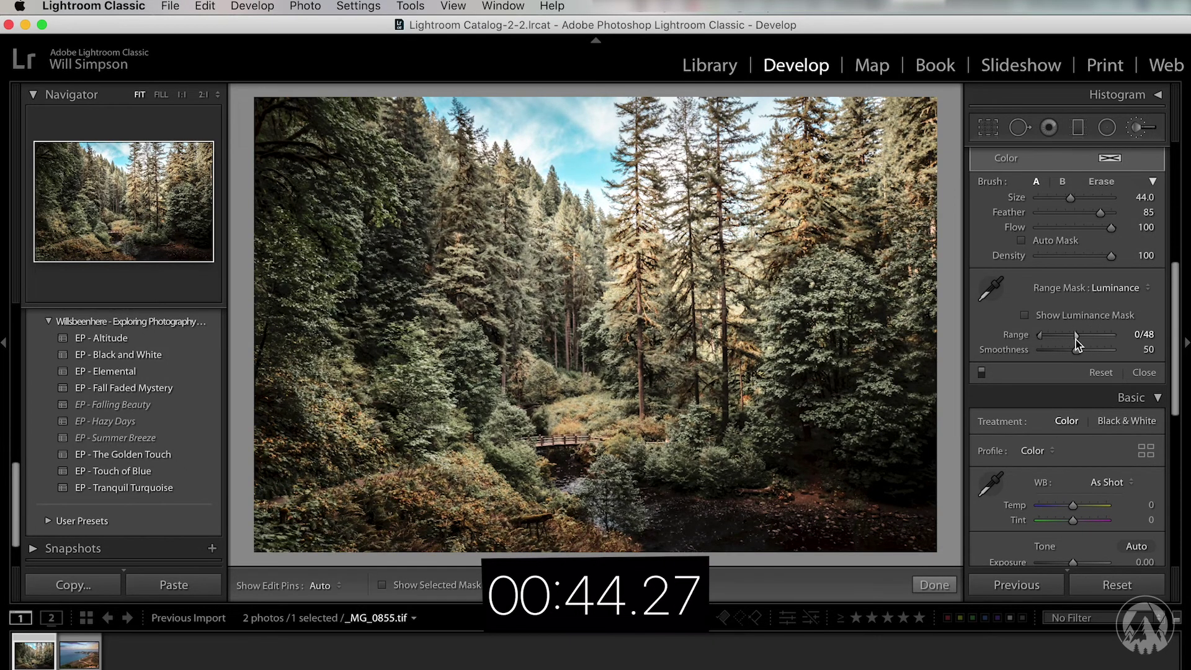
{"action": "left_click_drag", "start_coordinate": [1076, 340], "coordinate": [1078, 340]}
{"action": "scroll", "coordinate": [1077, 340], "scroll_direction": "up", "scroll_amount": 5}
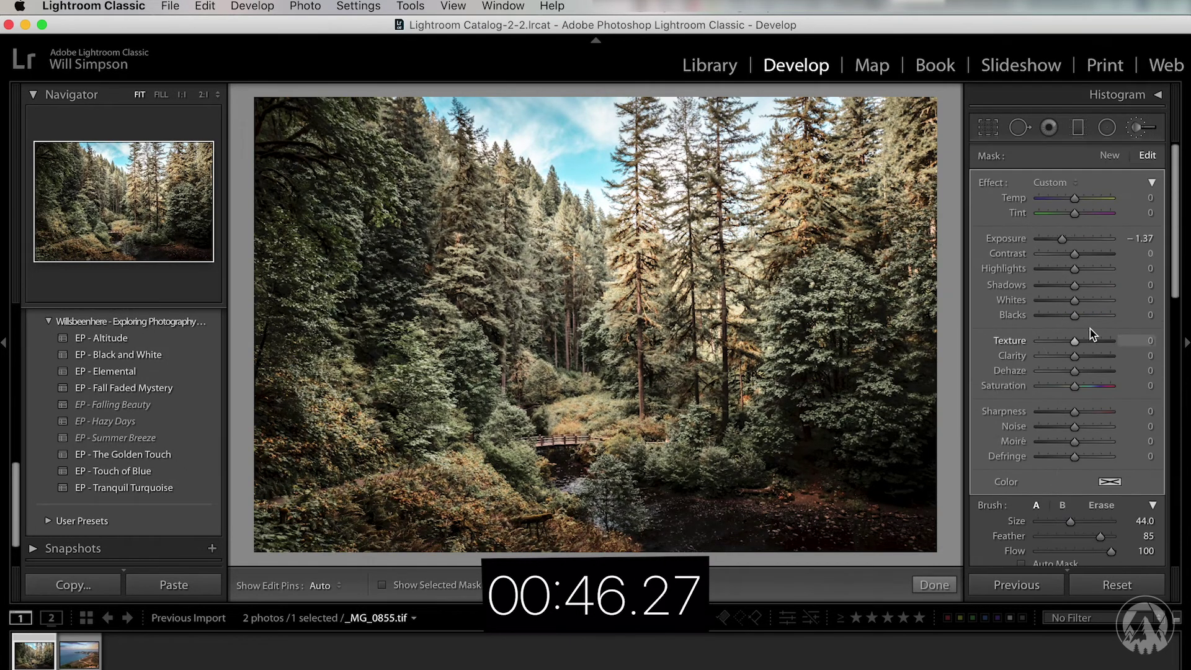
Step: Type an Exposure of 0.5 for the mask, then nudge it up to about 0.73
{"action": "left_click", "coordinate": [1145, 239]}
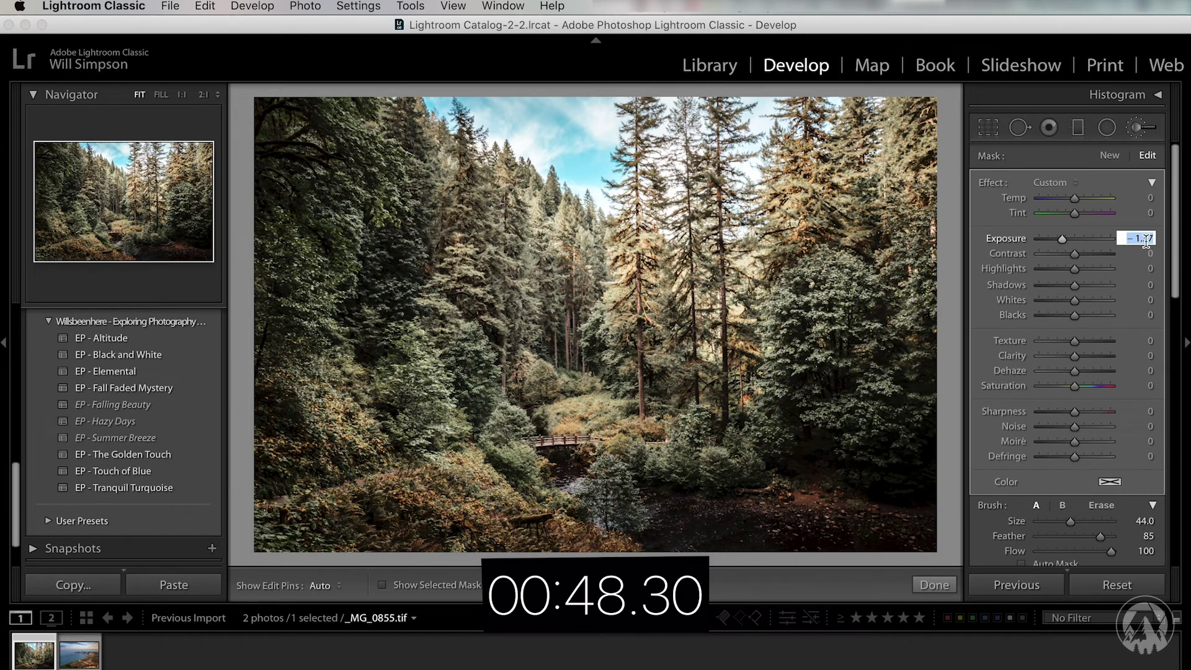
{"action": "type", "text": "0.5"}
{"action": "key", "text": "Return"}
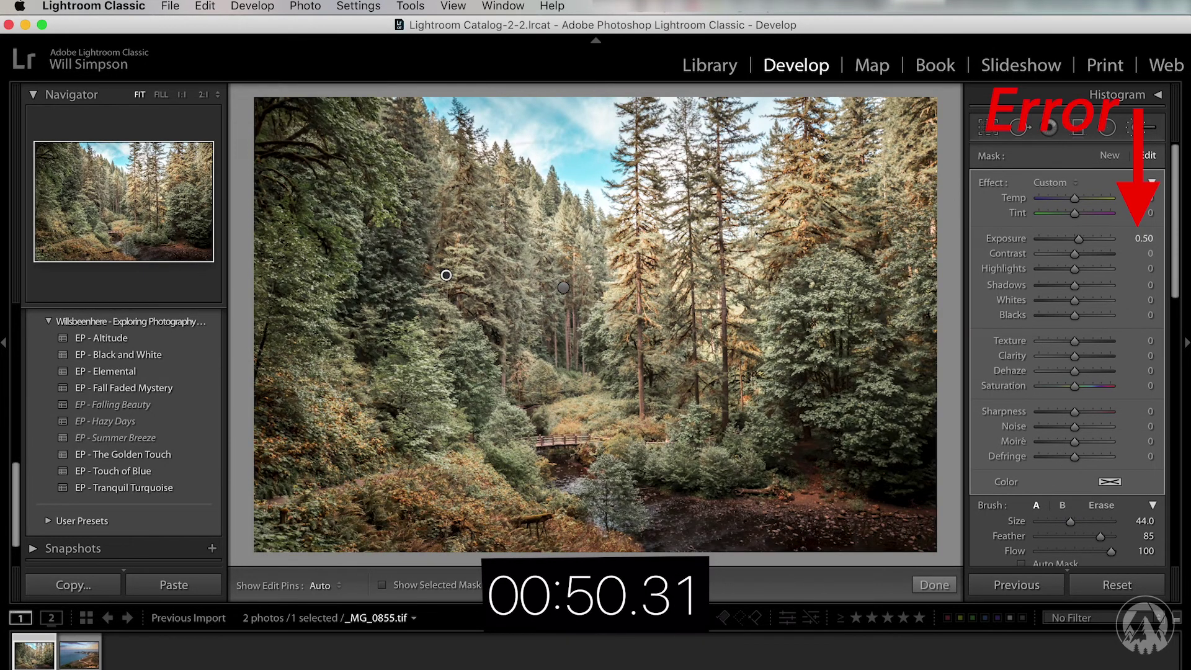
{"action": "left_click_drag", "start_coordinate": [1143, 239], "coordinate": [1150, 242]}
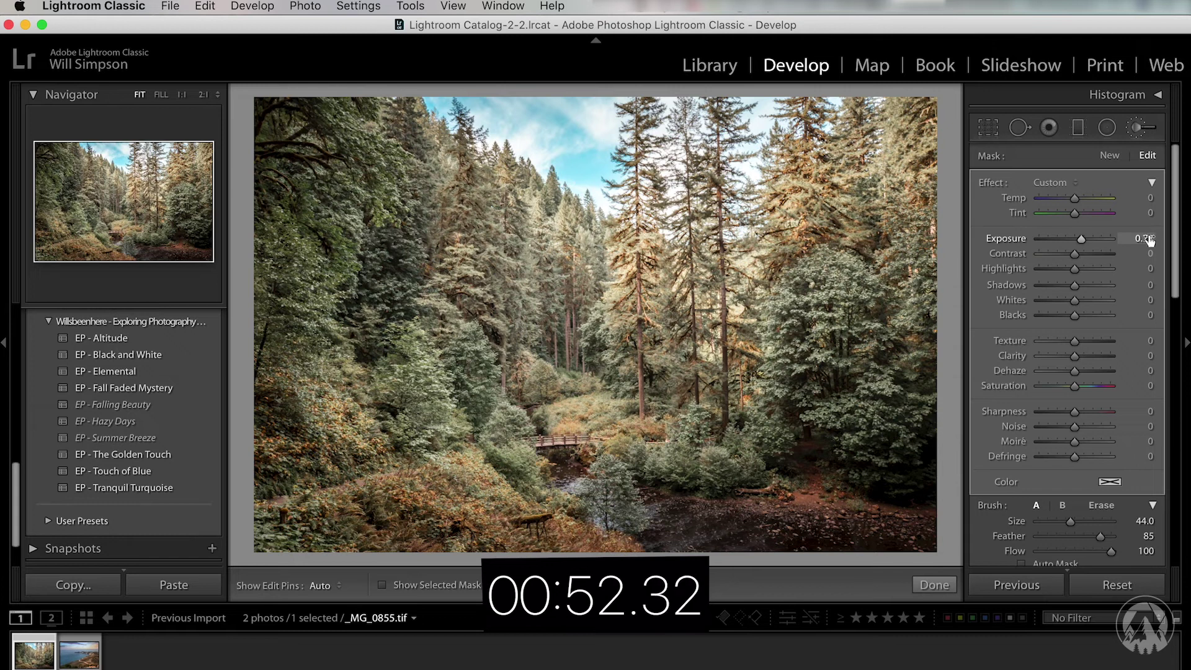
{"action": "left_click", "coordinate": [1148, 240]}
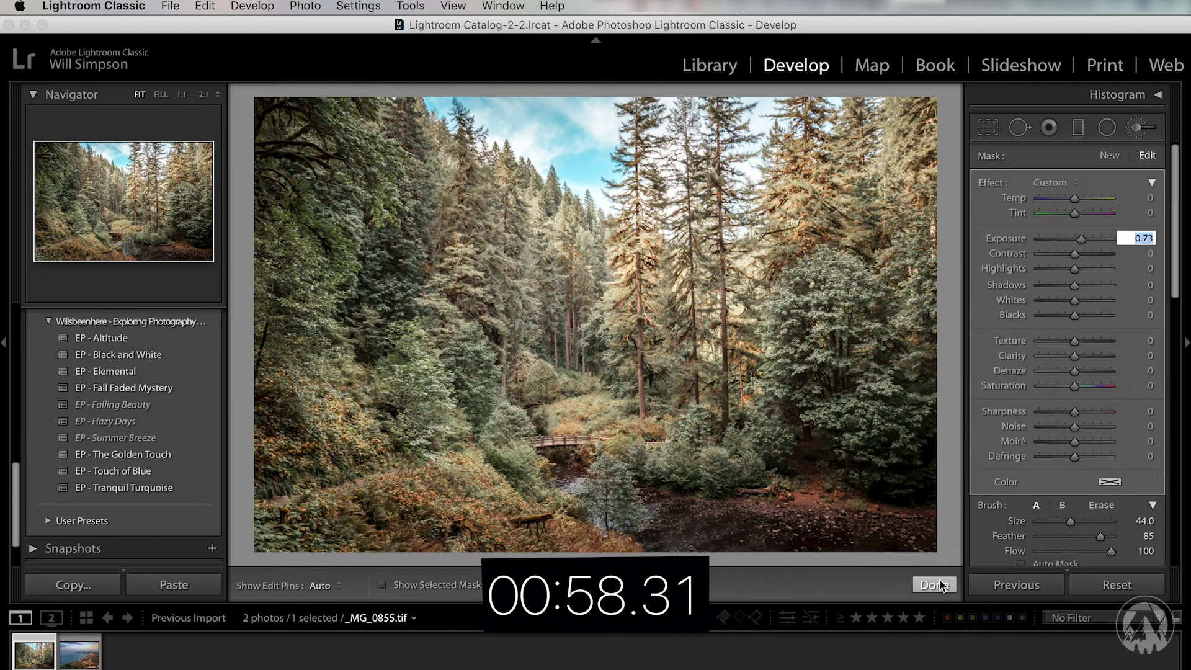
{"action": "scroll", "coordinate": [1004, 441], "scroll_direction": "down", "scroll_amount": 5}
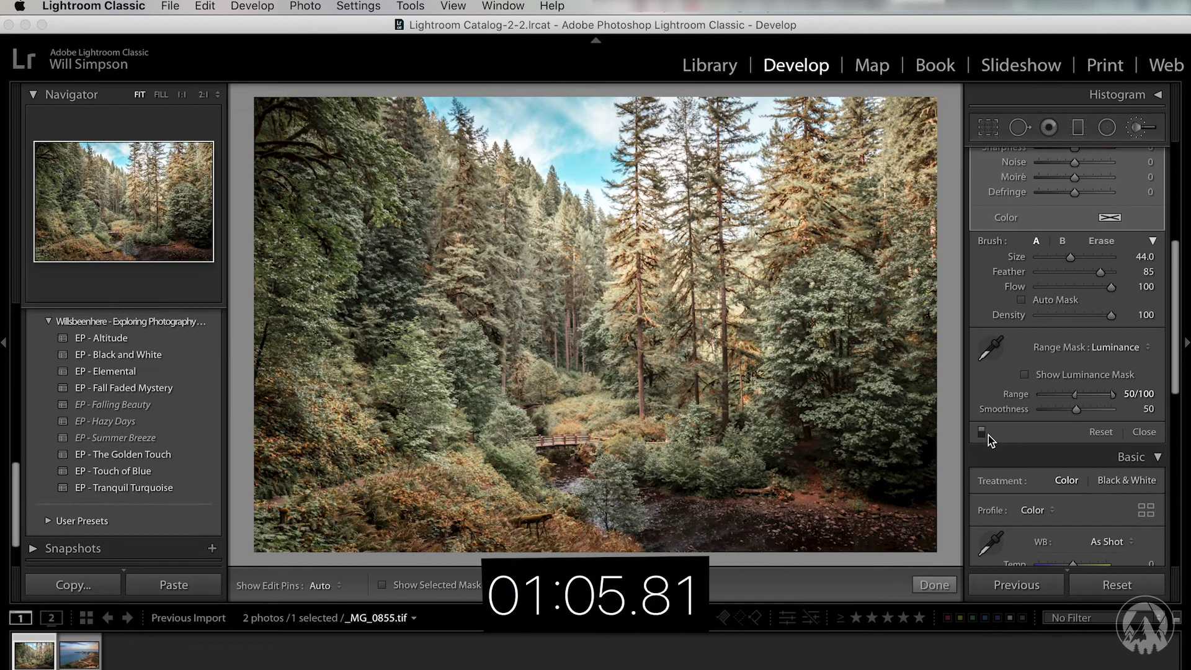
{"action": "left_click", "coordinate": [981, 432]}
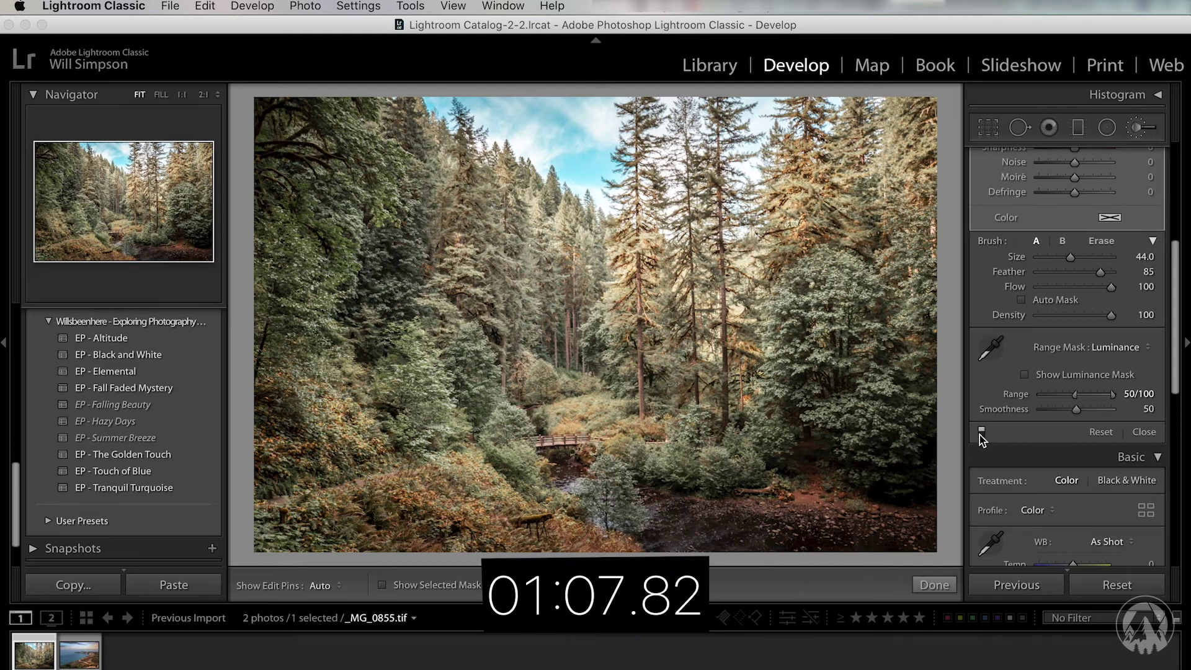
{"action": "left_click", "coordinate": [981, 432]}
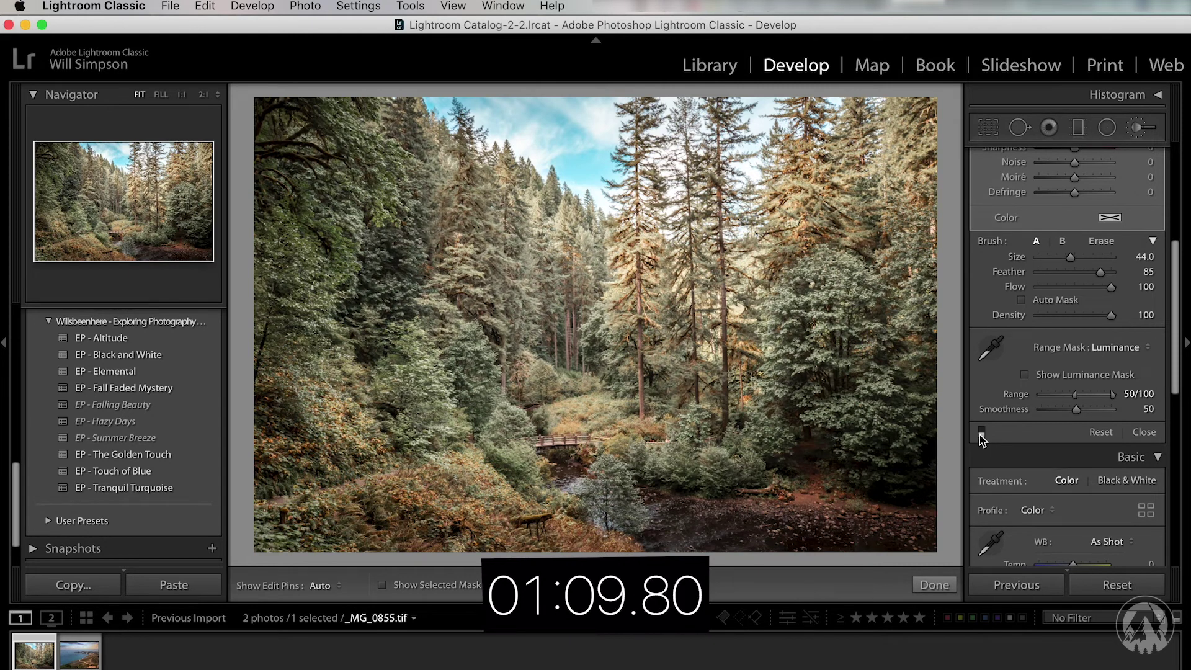
{"action": "left_click", "coordinate": [981, 432]}
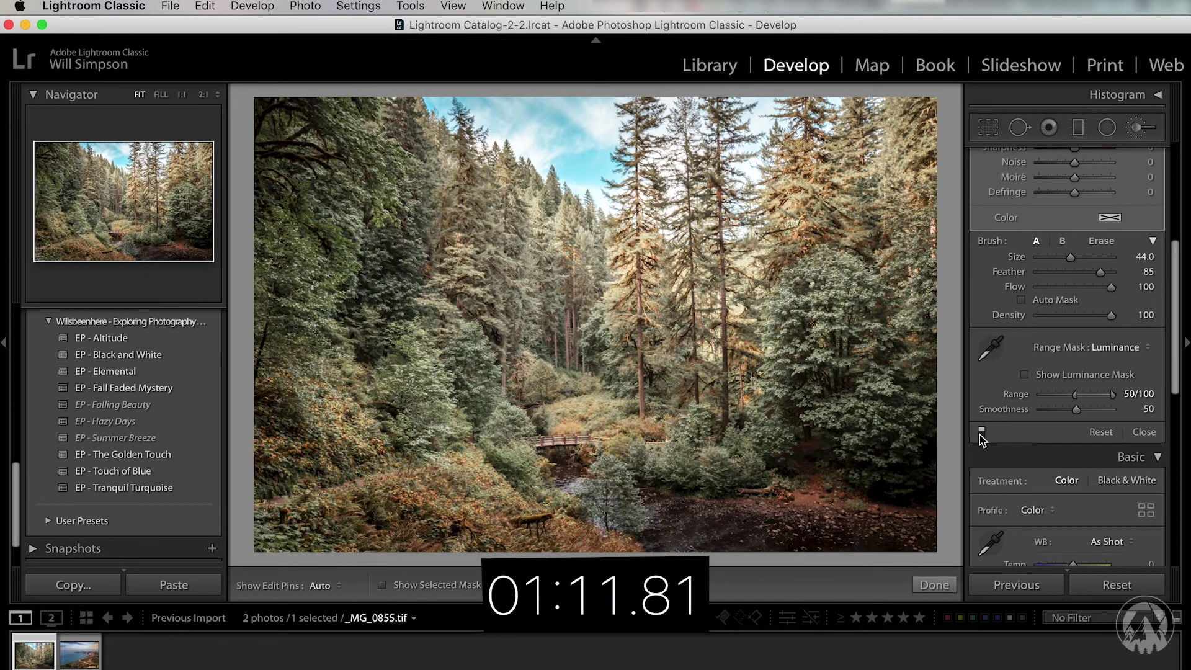
{"action": "scroll", "coordinate": [1055, 372], "scroll_direction": "up", "scroll_amount": 5}
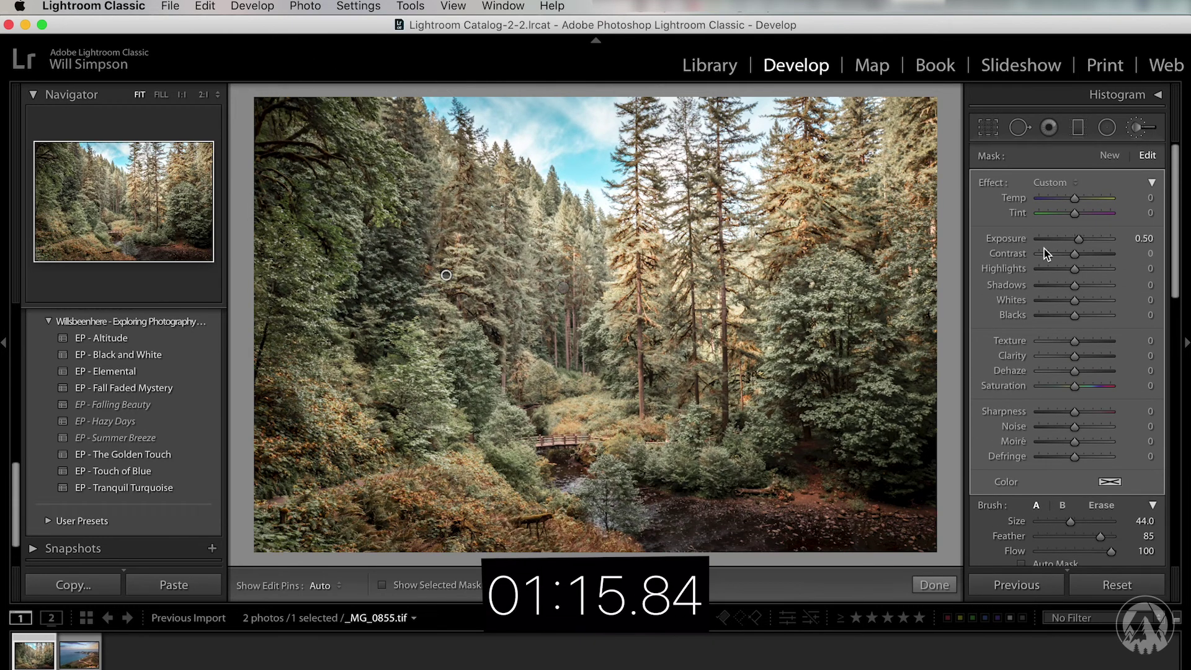
{"action": "left_click_drag", "start_coordinate": [1081, 238], "coordinate": [1076, 239]}
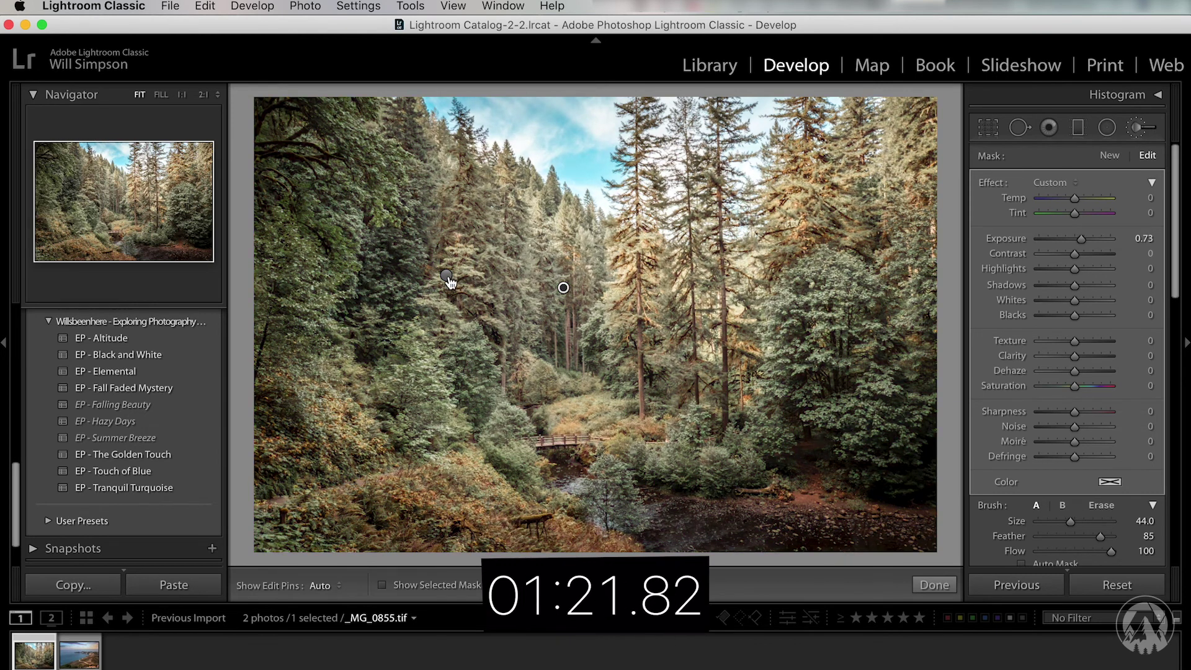
Step: Lower the darkening mask's Exposure to -0.29, then toggle the brush adjustments off and on to compare
{"action": "left_click_drag", "start_coordinate": [1076, 241], "coordinate": [1073, 242]}
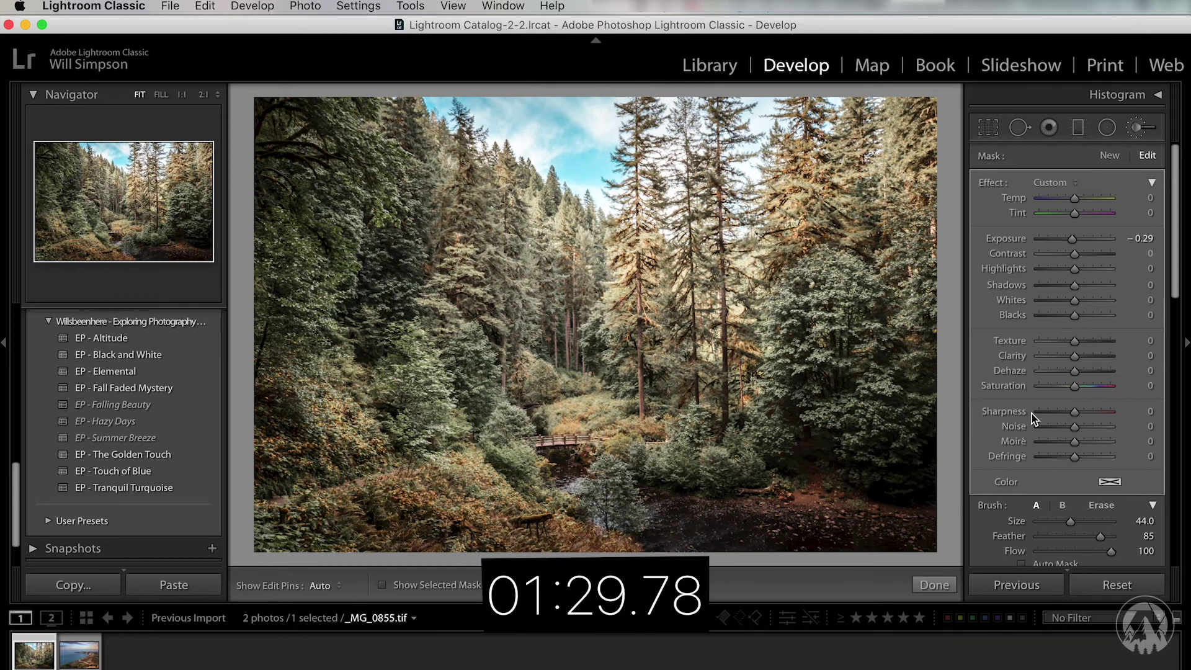
{"action": "scroll", "coordinate": [1032, 415], "scroll_direction": "down", "scroll_amount": 5}
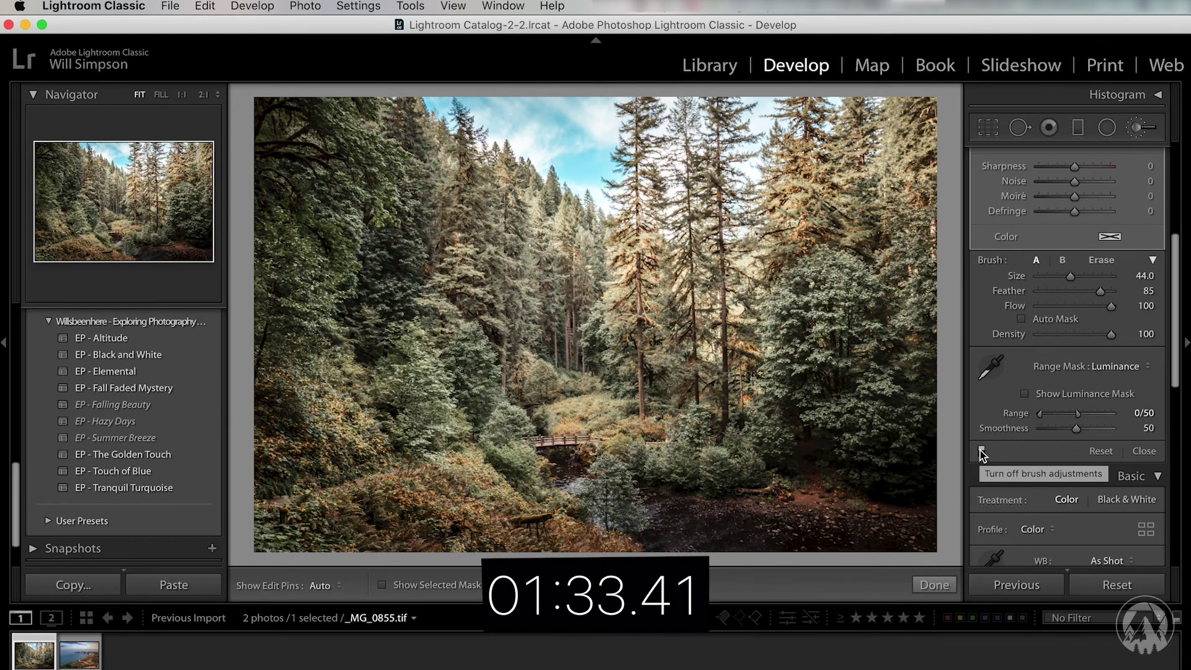
{"action": "left_click", "coordinate": [981, 450]}
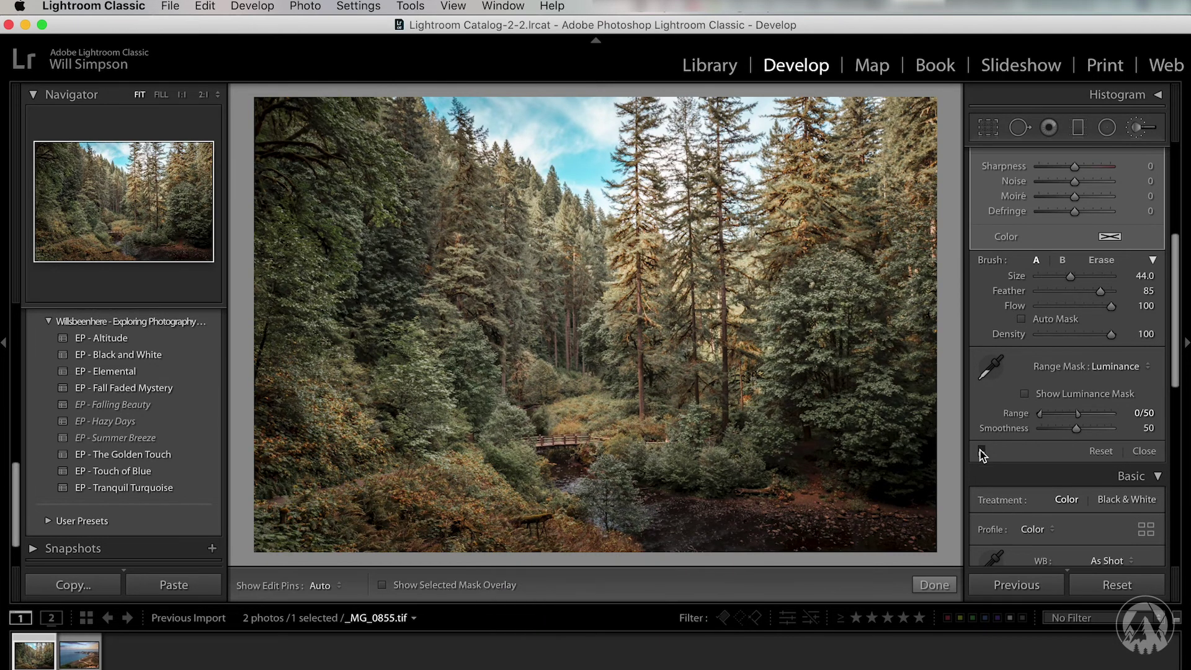
{"action": "left_click", "coordinate": [982, 450]}
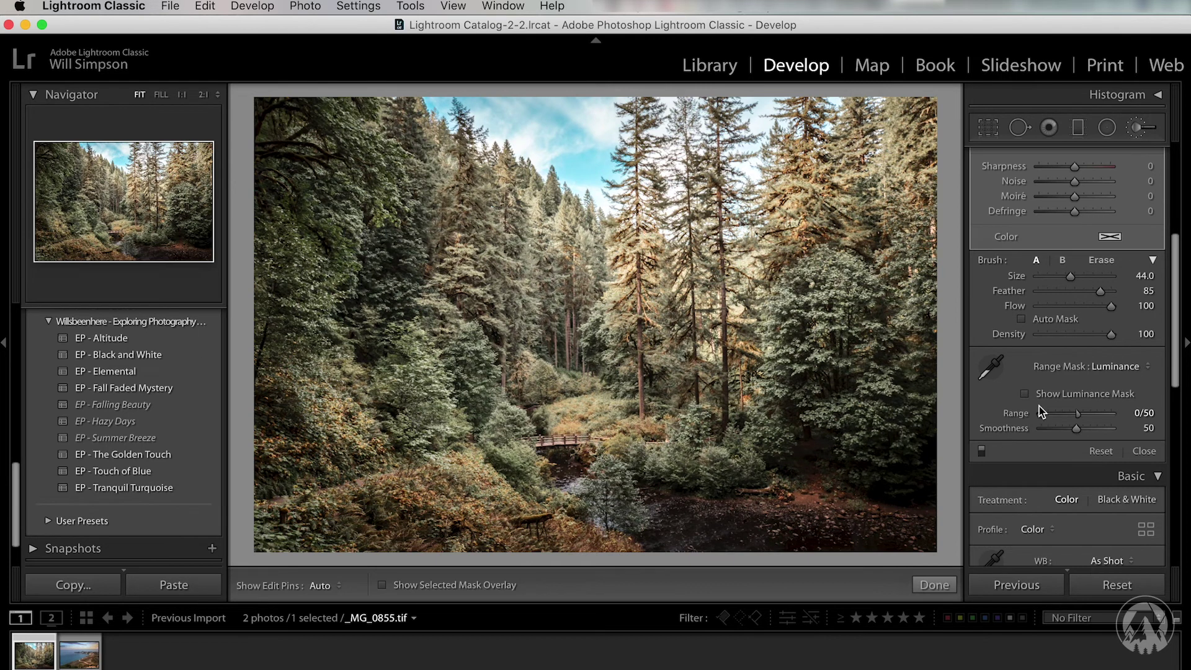
Step: Ease the brightening brush mask's Exposure from 0.73 down to 0.36
{"action": "scroll", "coordinate": [1042, 403], "scroll_direction": "up", "scroll_amount": 5}
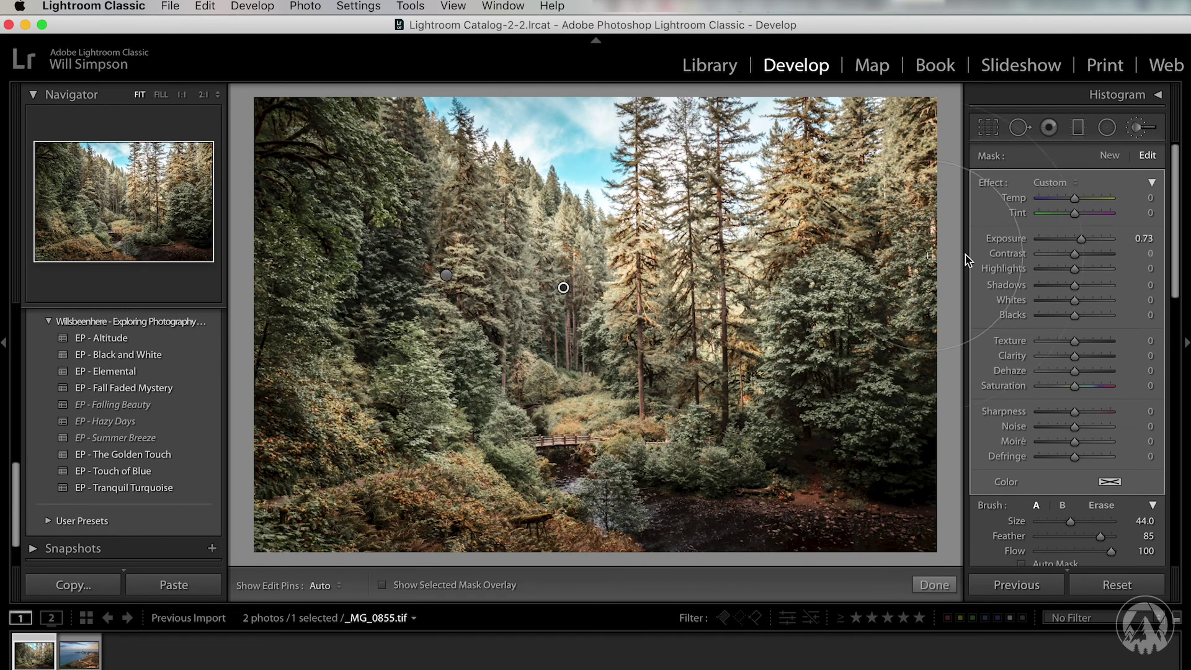
{"action": "left_click_drag", "start_coordinate": [1082, 239], "coordinate": [1079, 240]}
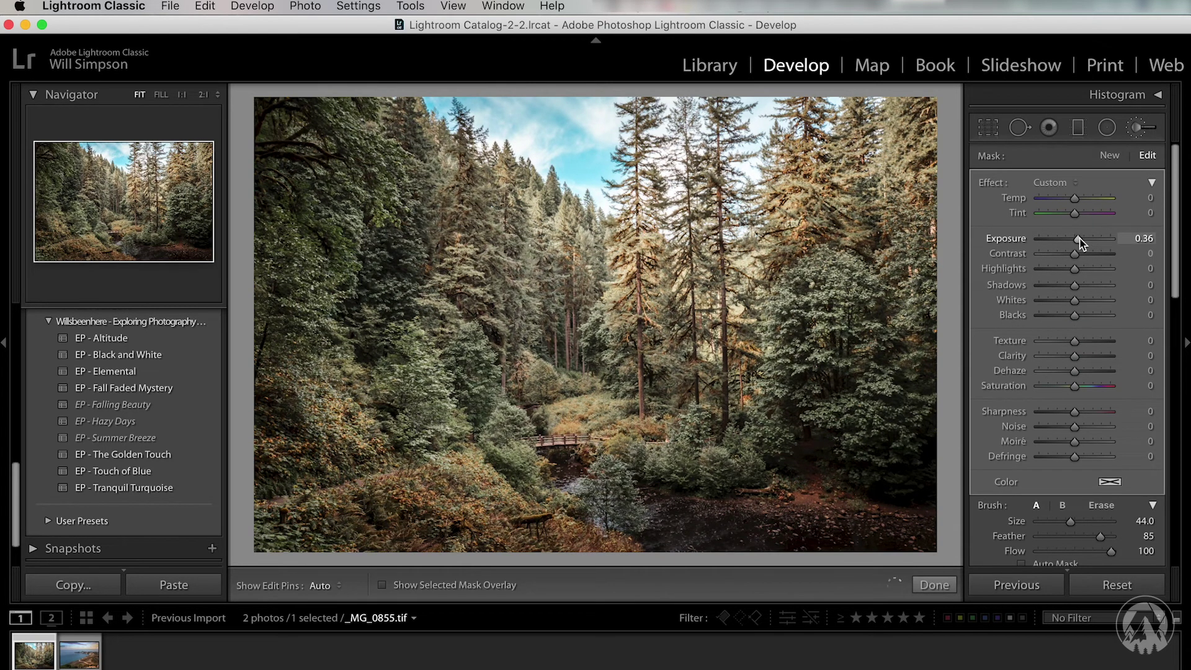